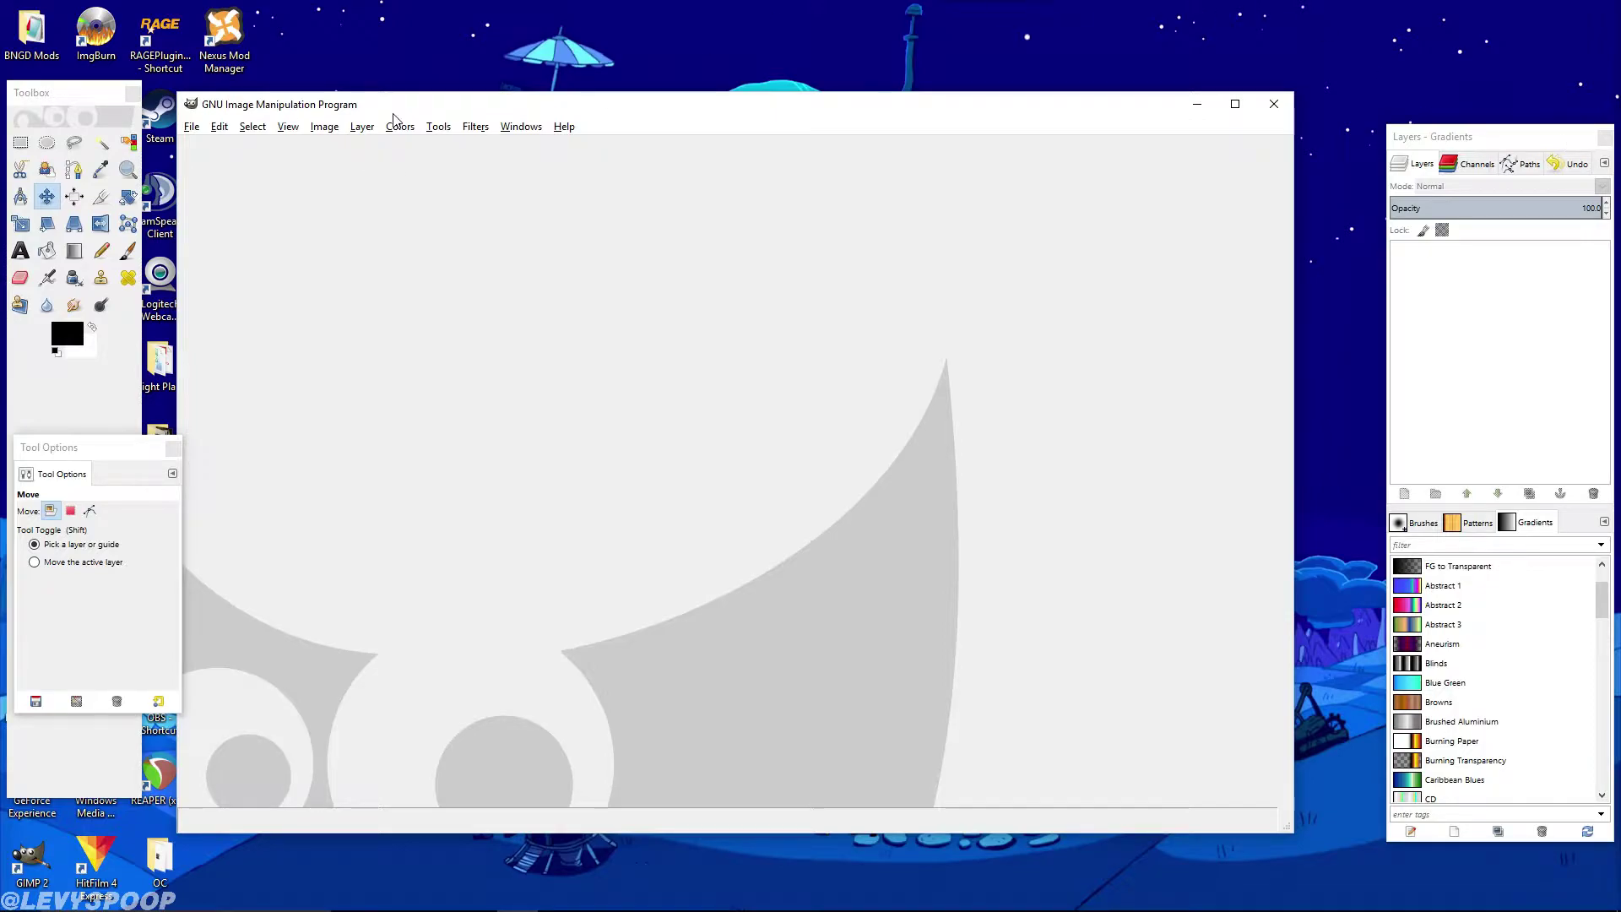
Open GIMP's File menu
click(192, 128)
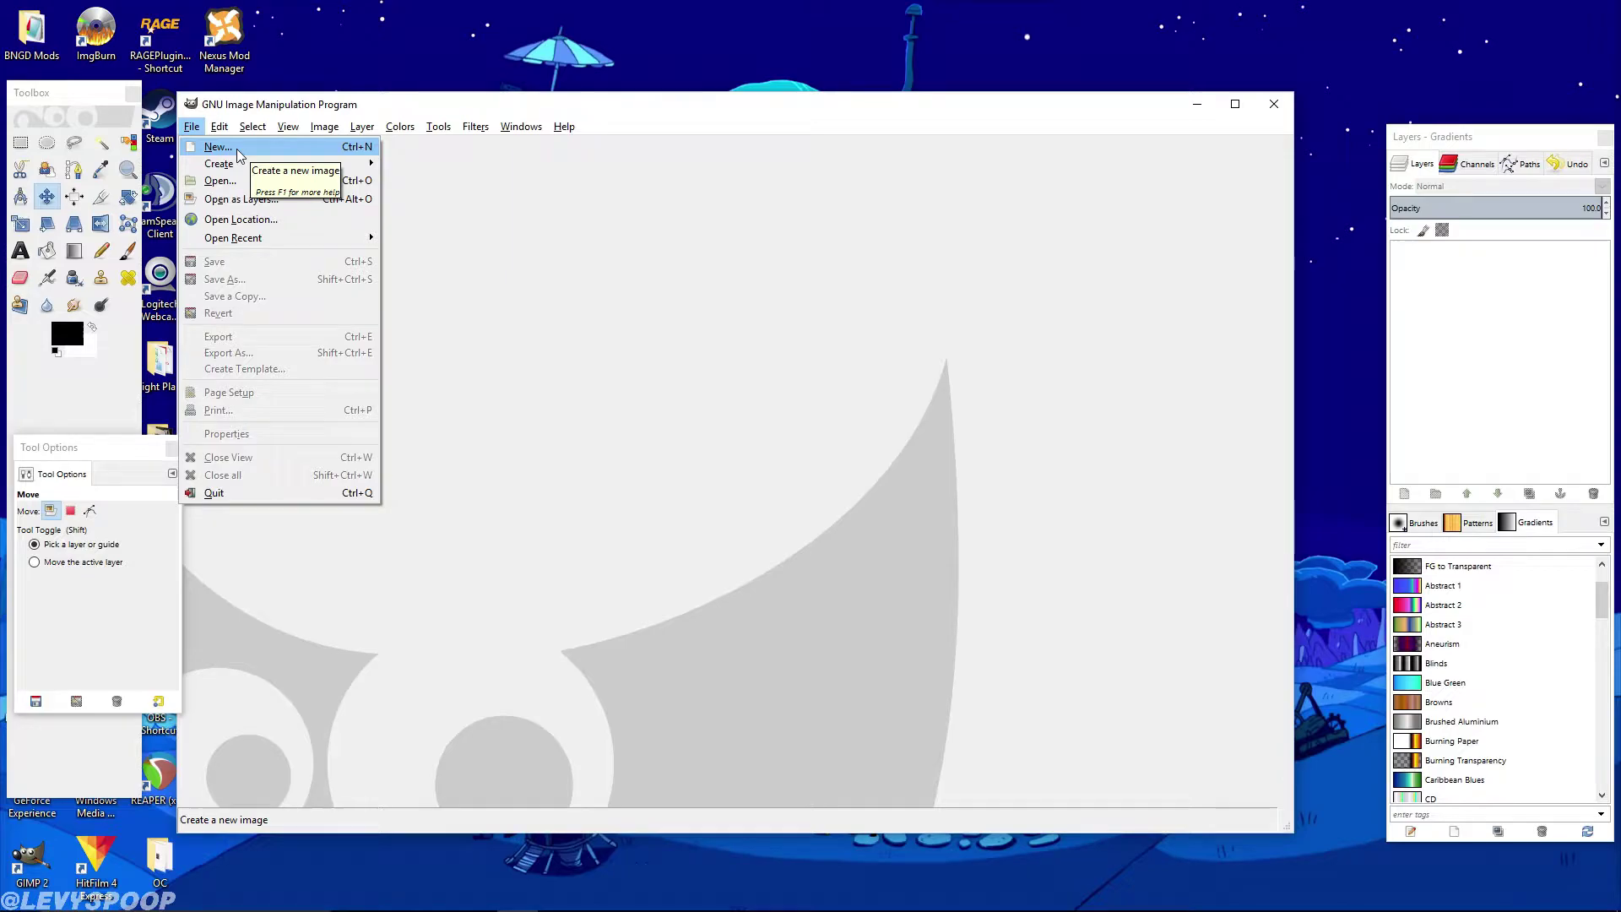
Create a new blank 3840 × 1080 pixel image through File > New
mouse_move(324, 126)
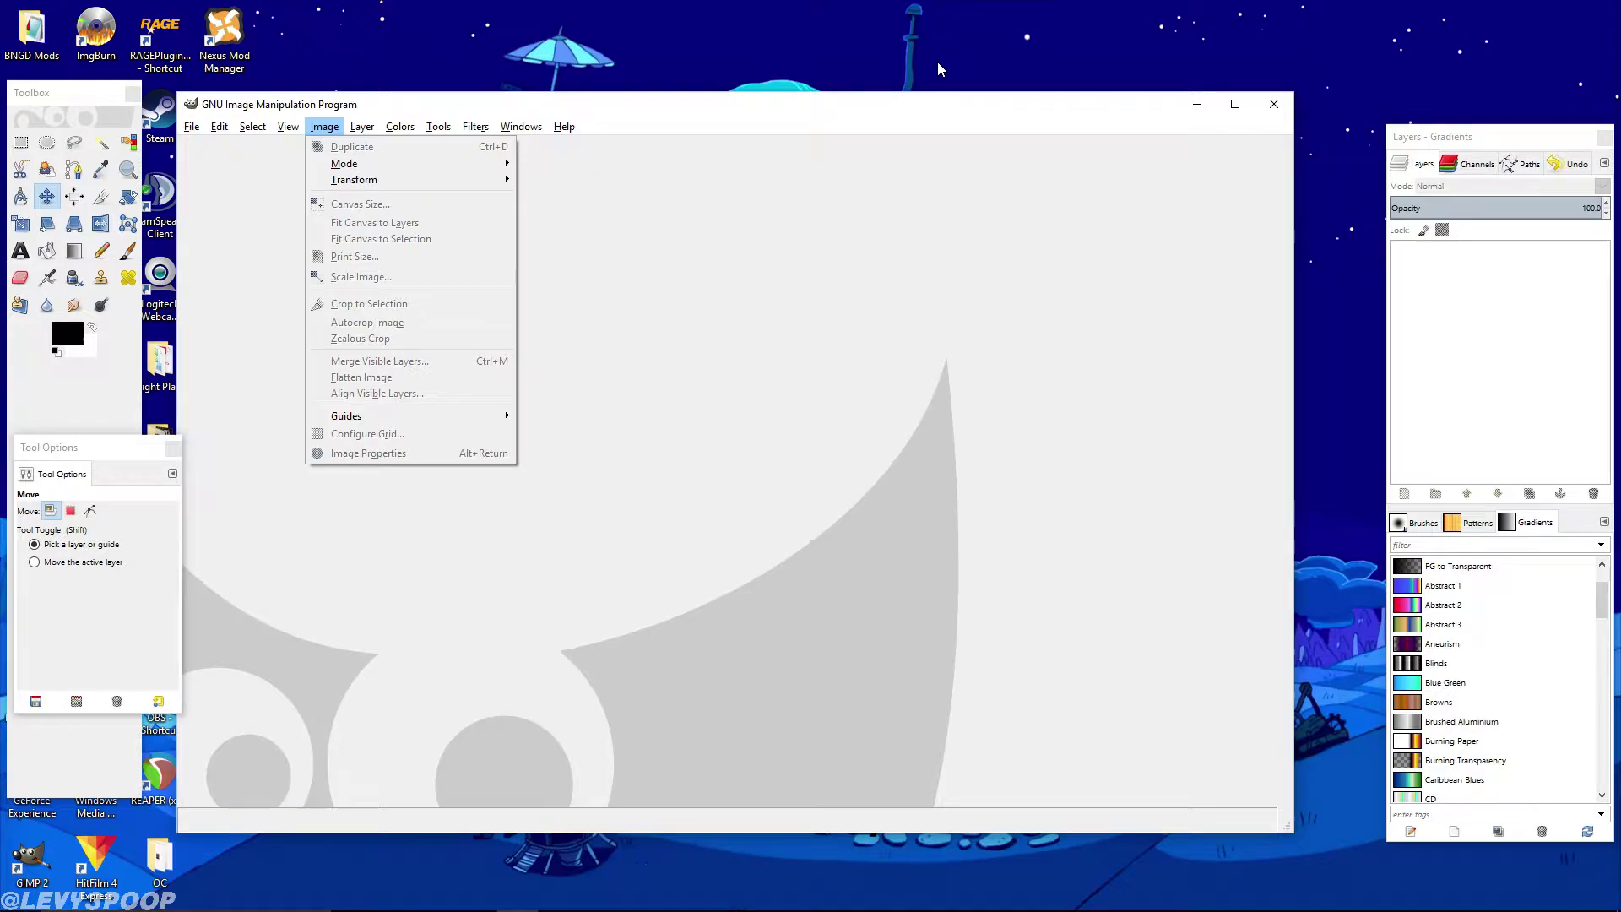
mouse_move(190, 135)
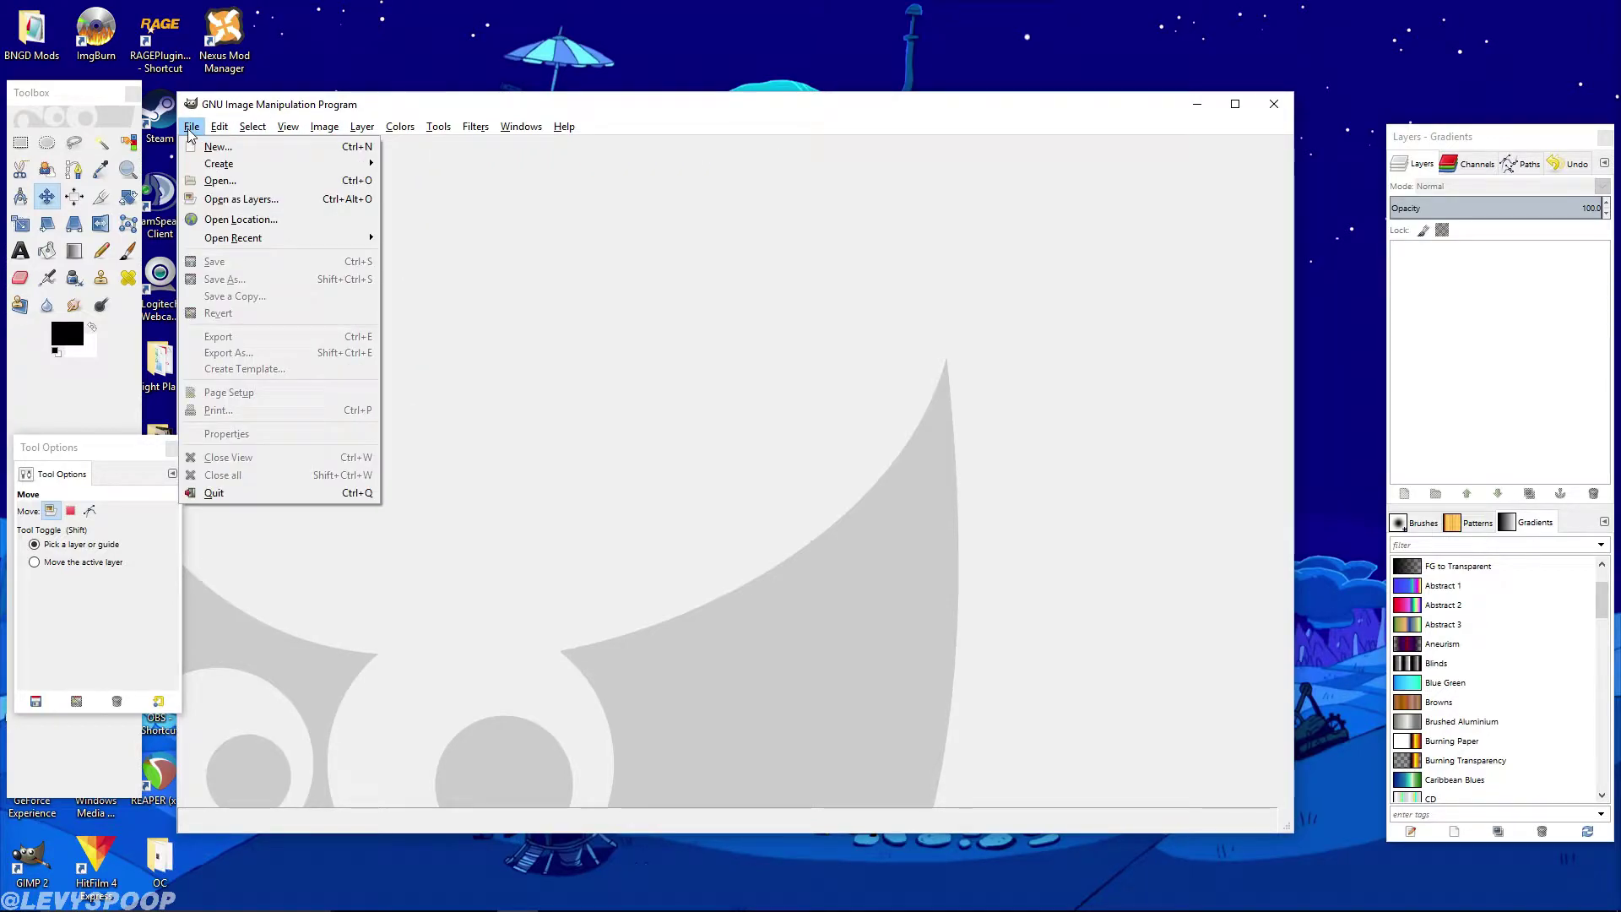
click(209, 149)
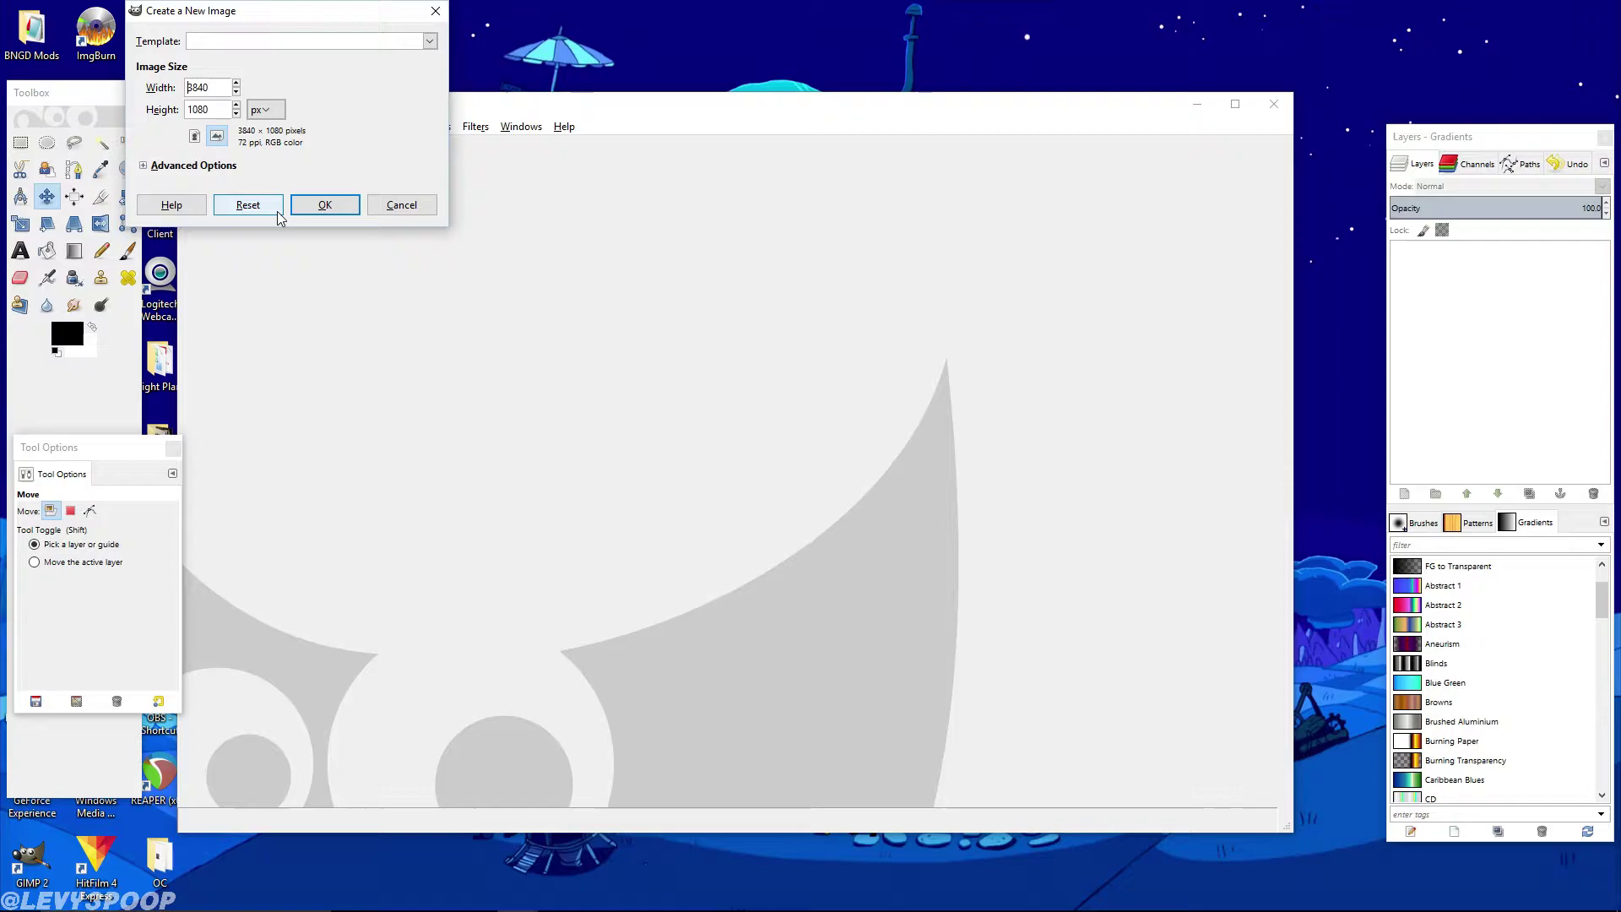
click(324, 205)
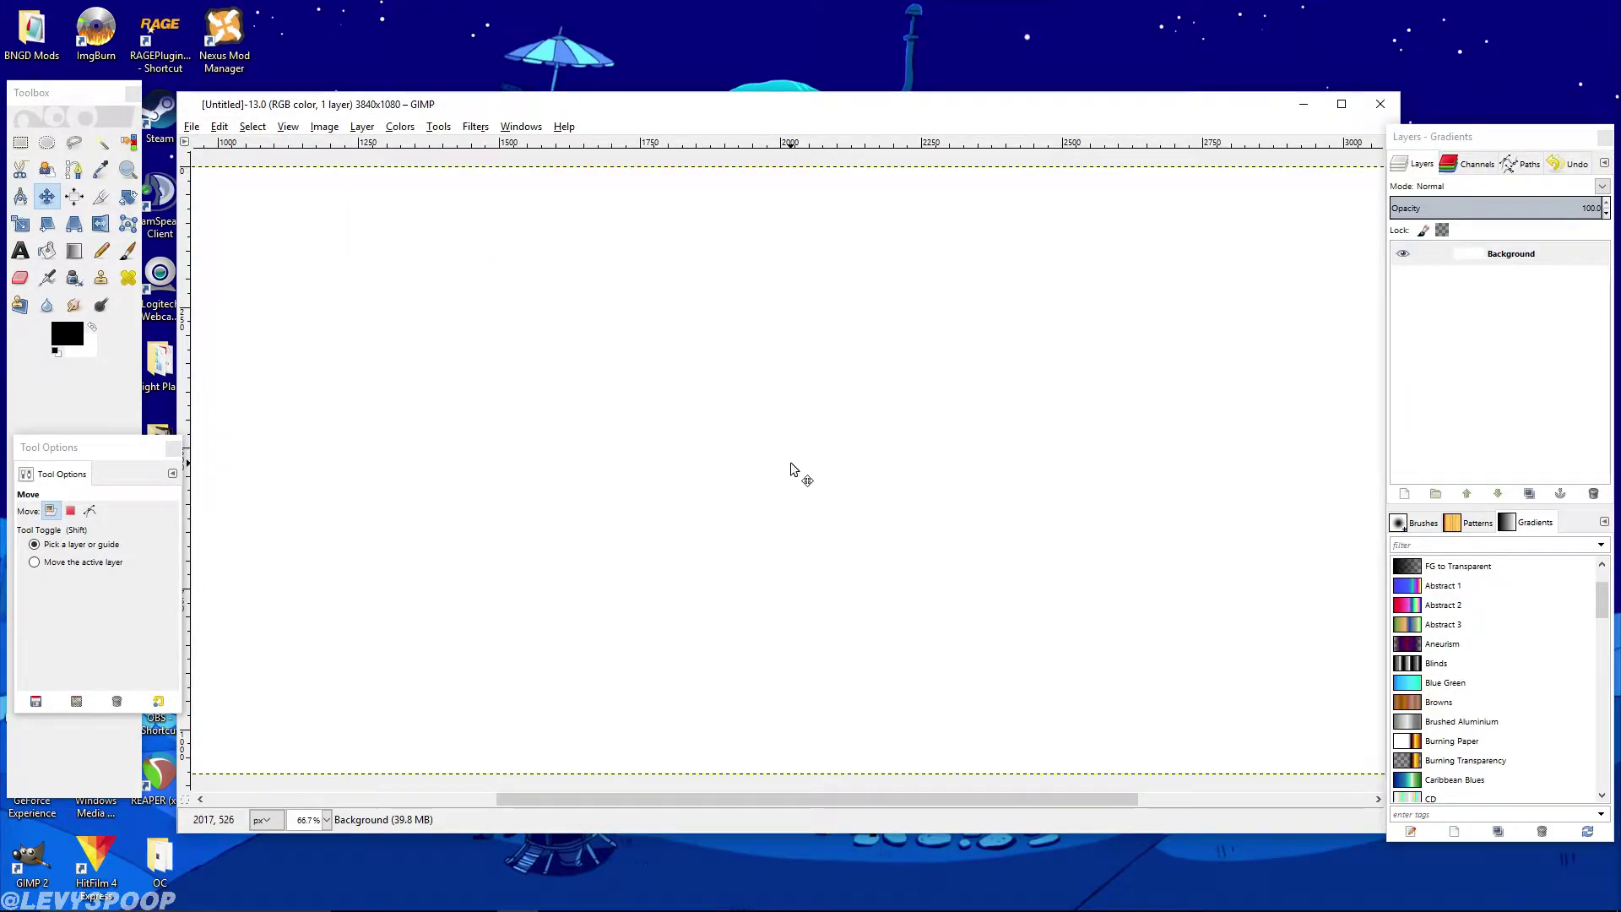
Zoom the blank canvas out to 25% and place the Wallpaper folder window over it
scroll(794, 471, down, 3)
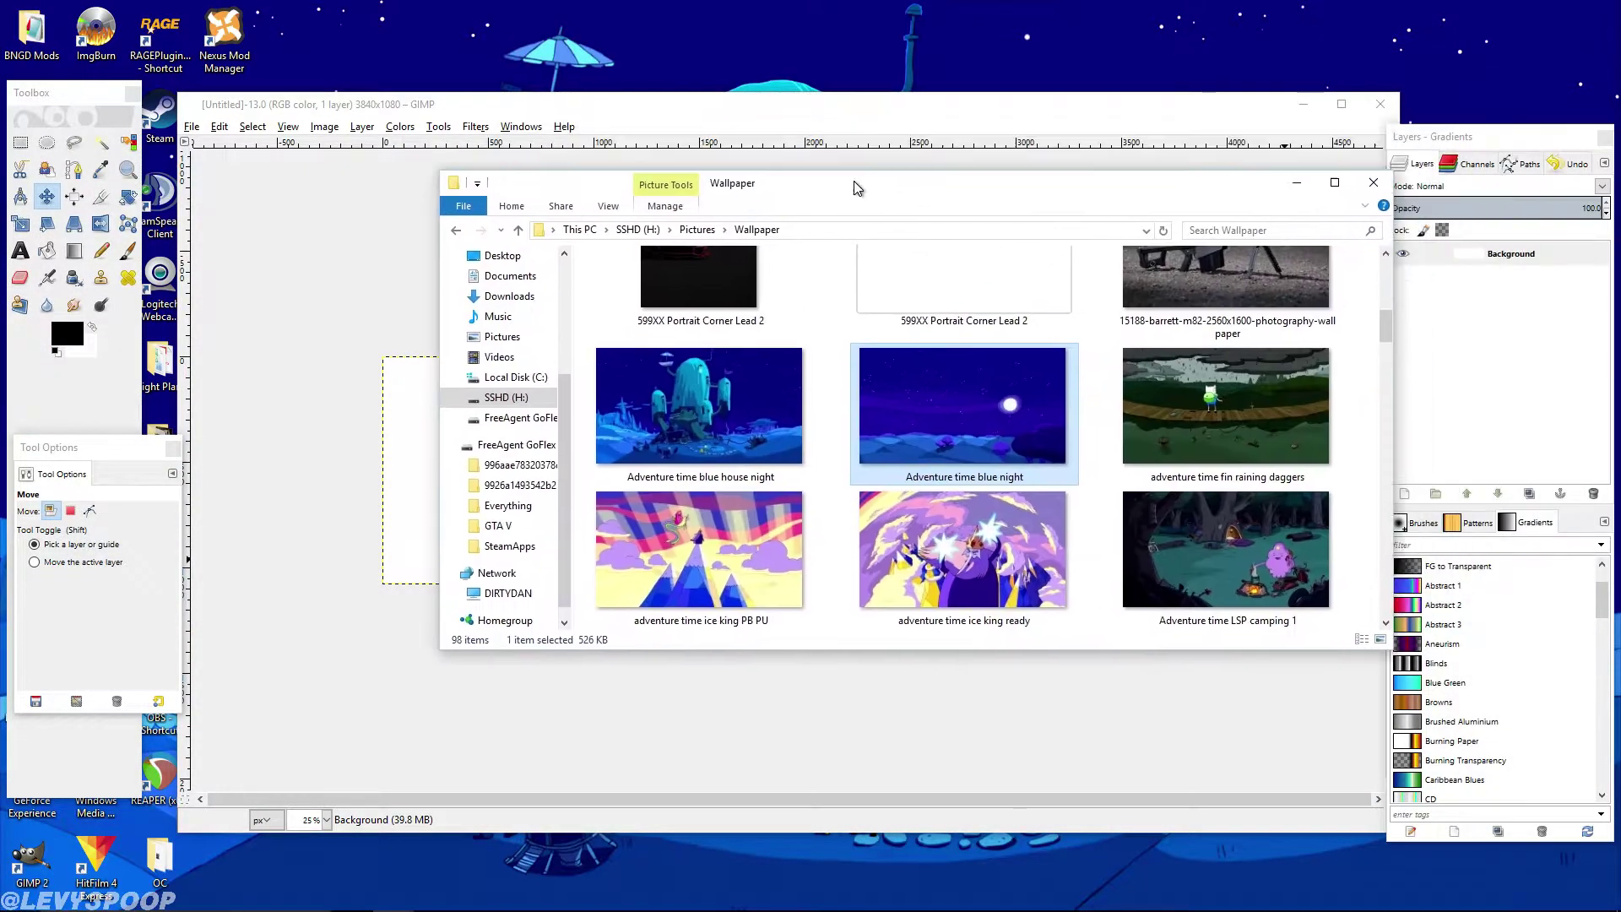
drag(858, 181, 883, 131)
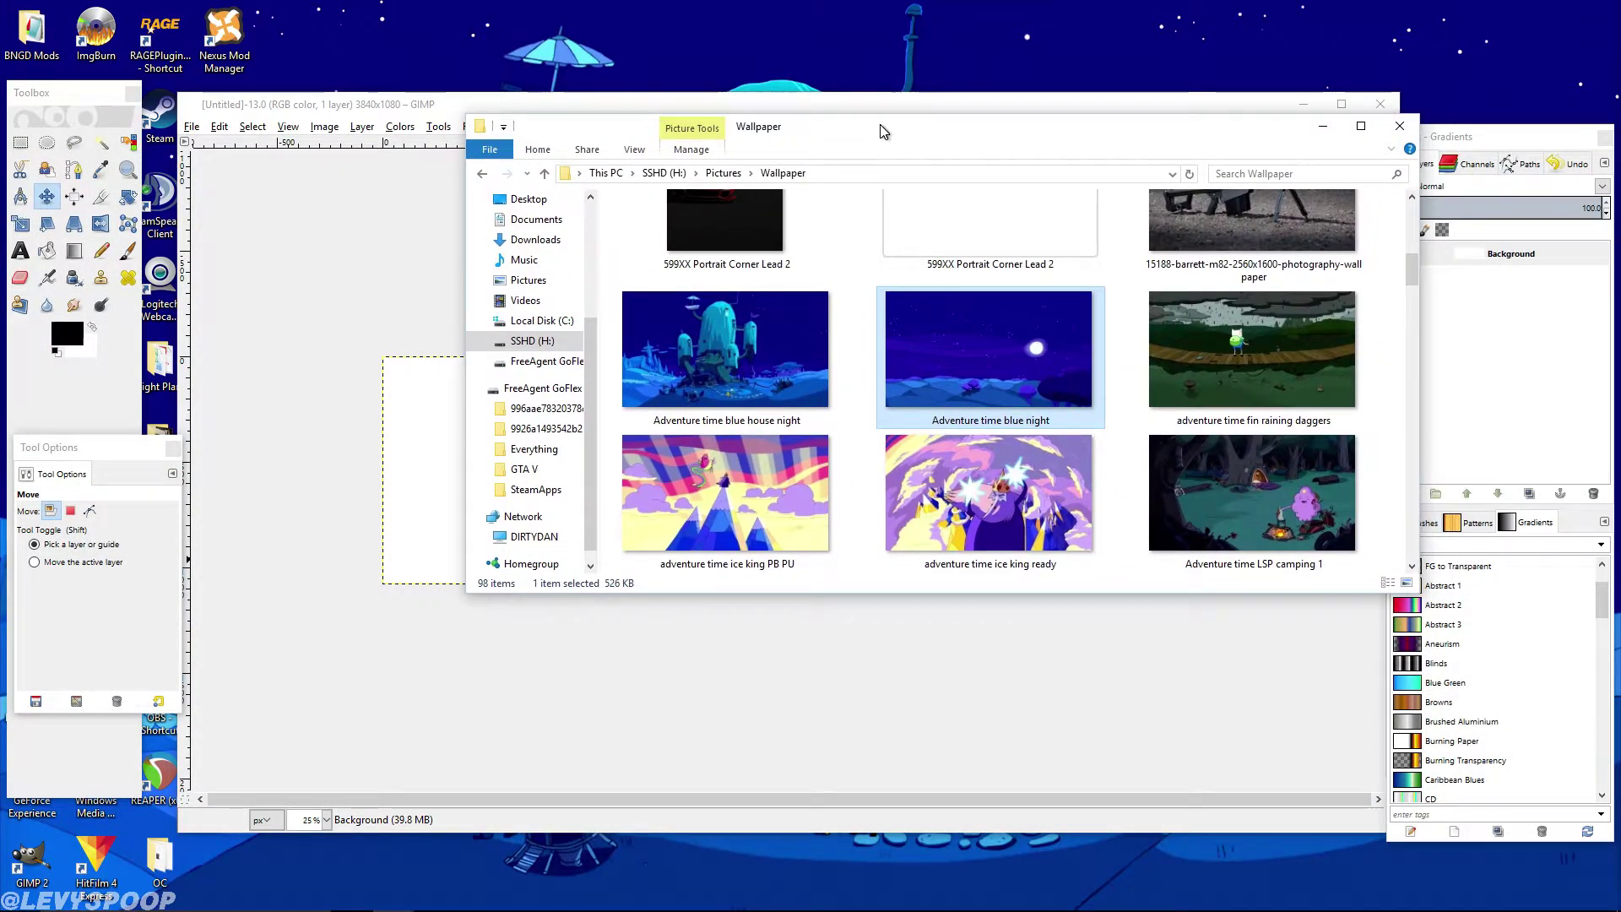
scroll(1039, 347, down, 5)
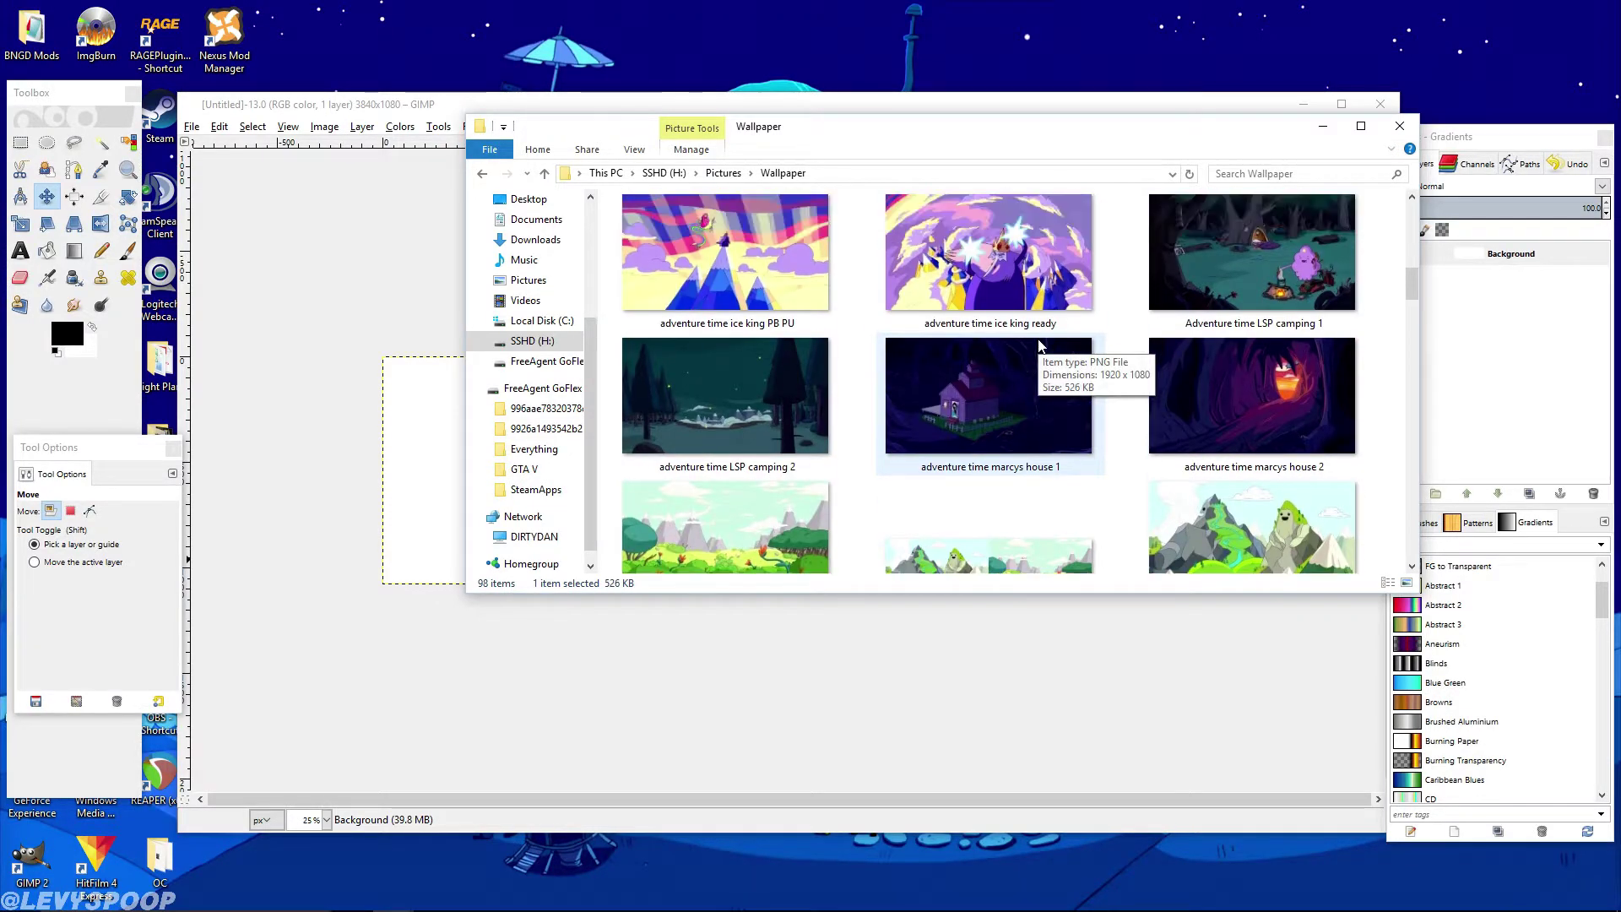
click(1202, 103)
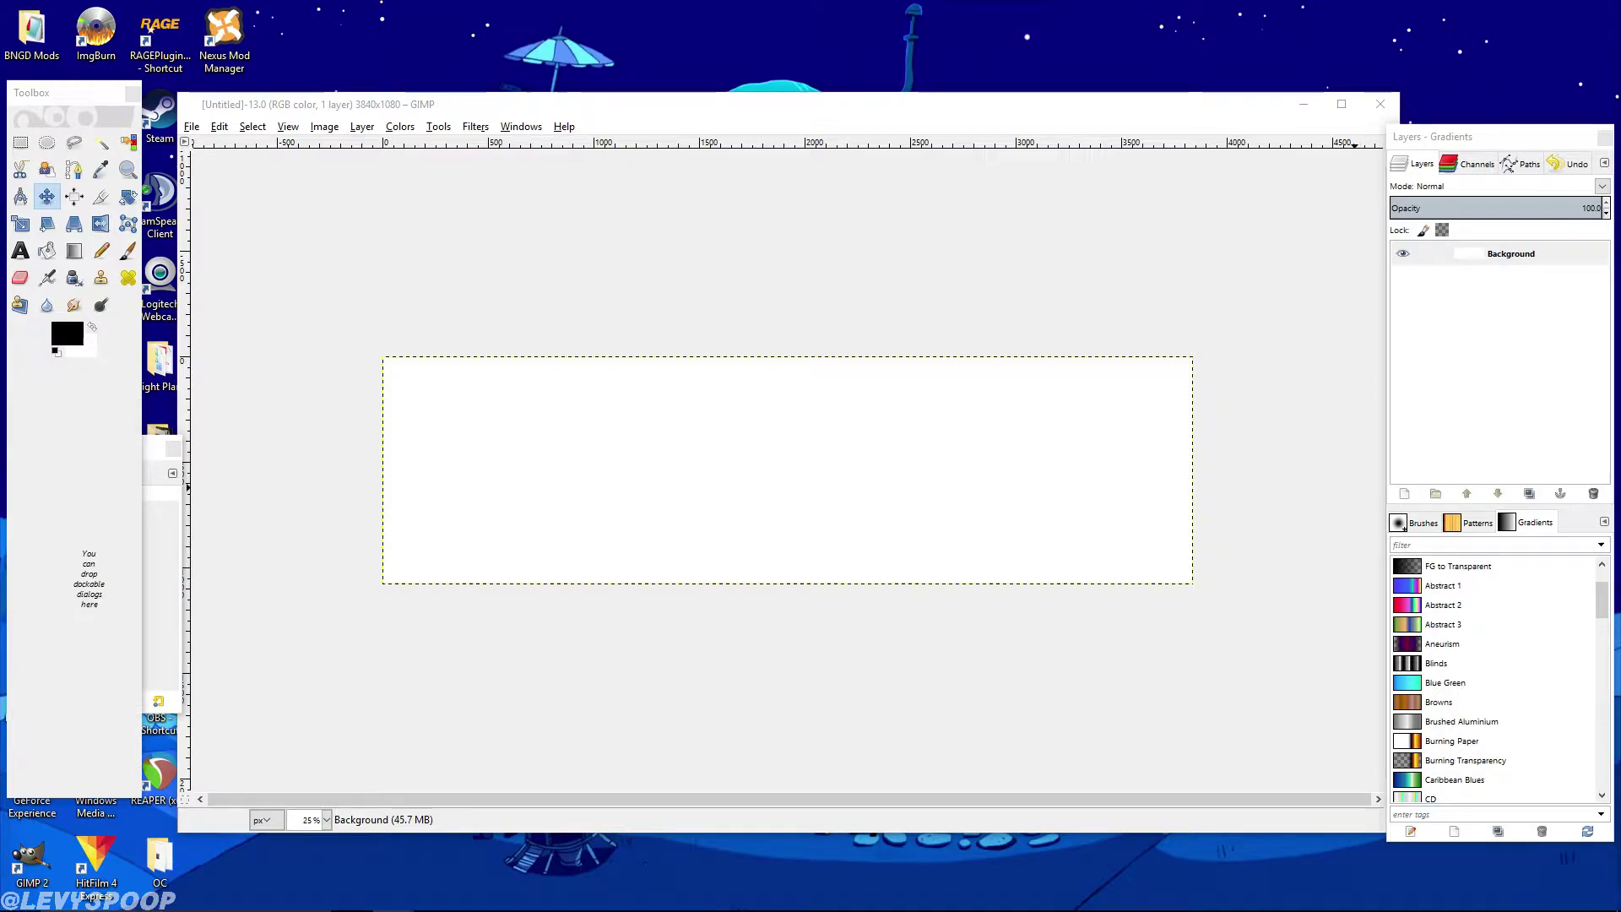
Drop both marcys house PNGs in as layers, house 1 on the left and house 2 on the right
drag(1339, 440, 796, 451)
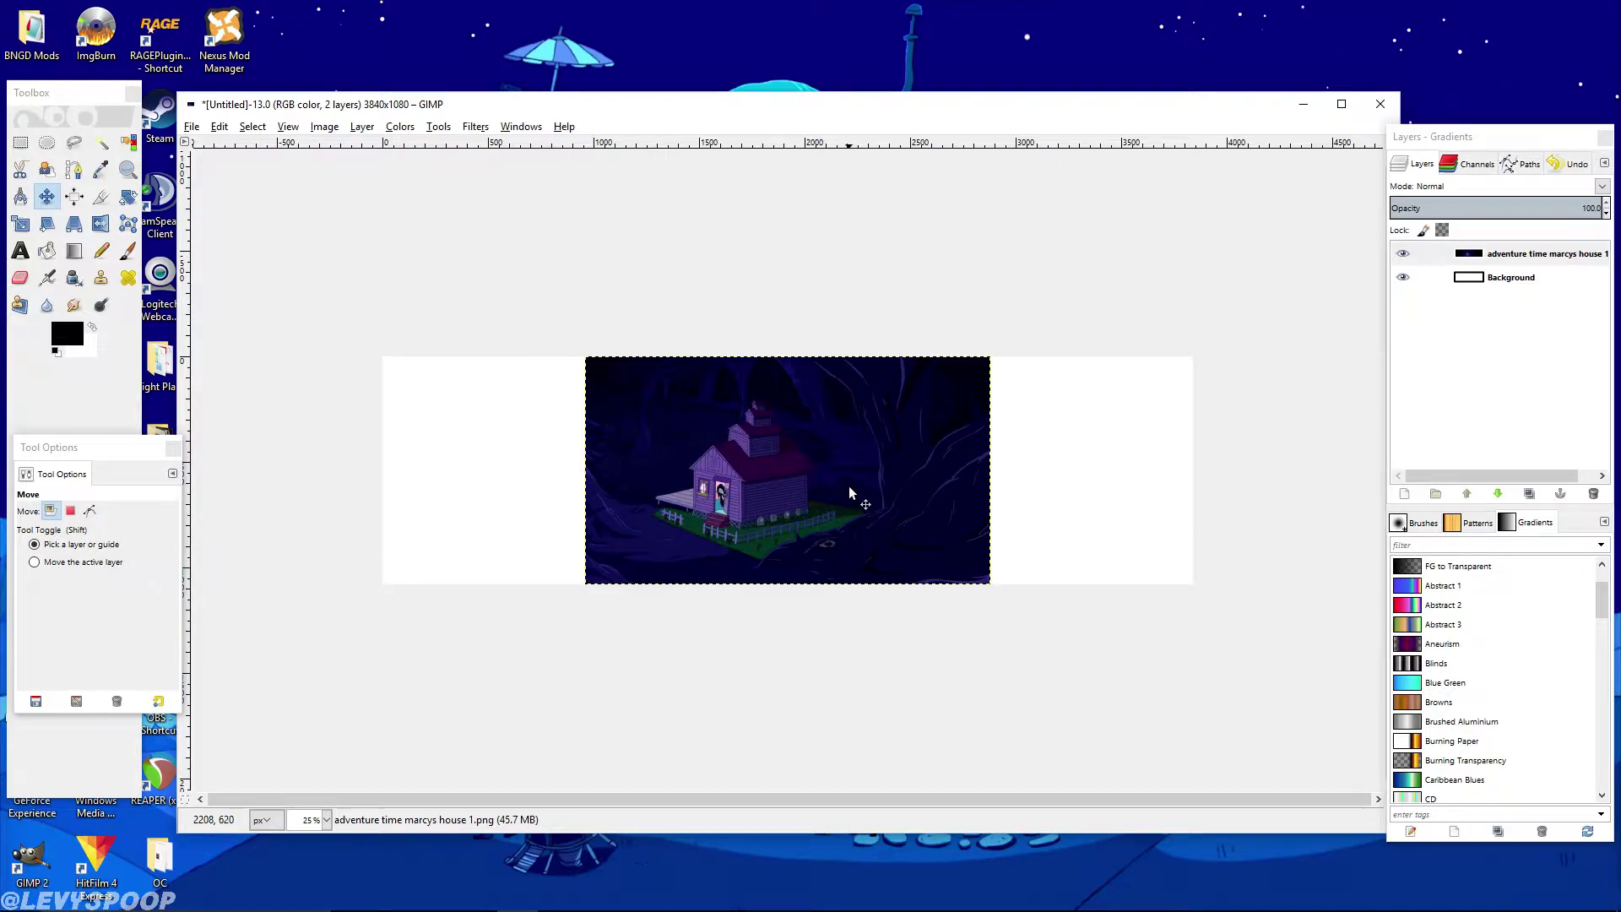
drag(848, 484, 649, 491)
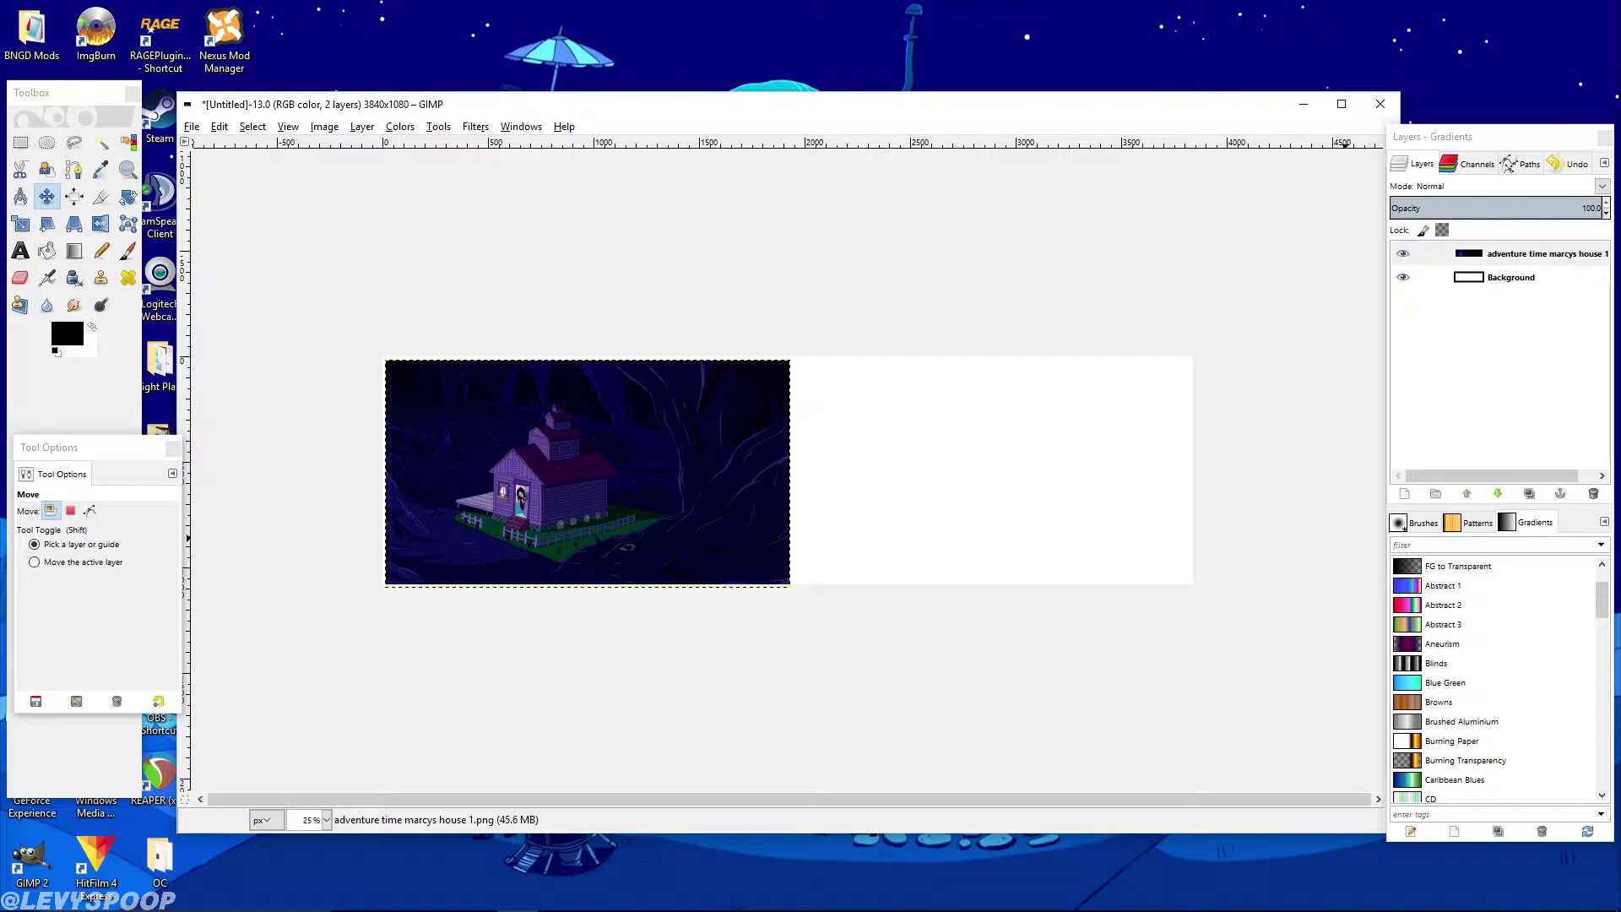
click(173, 448)
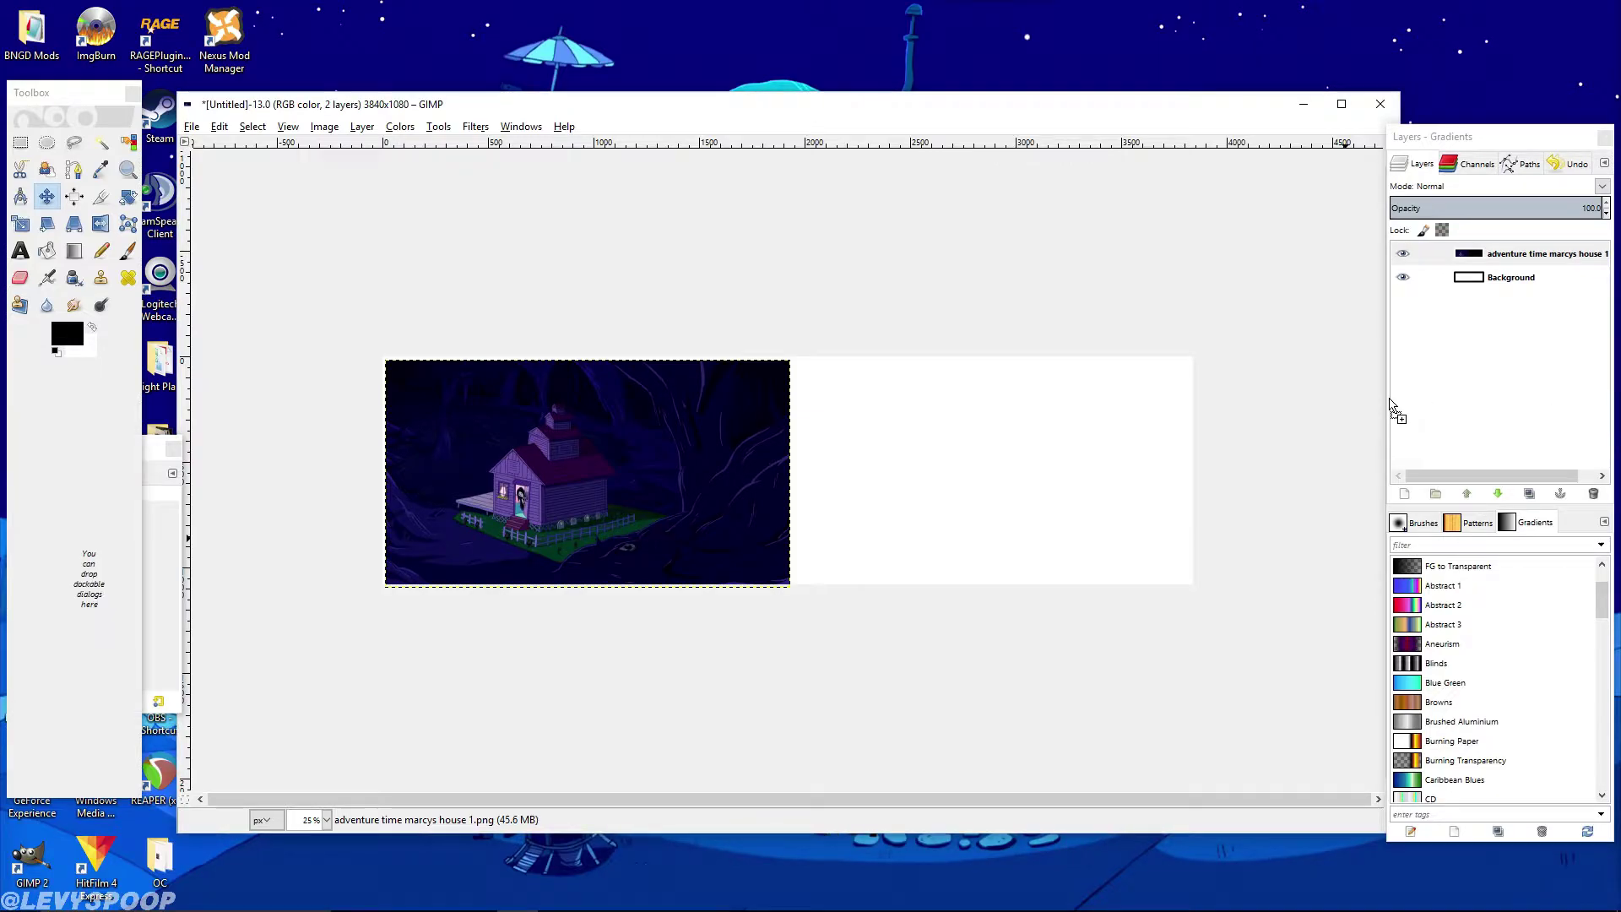
drag(1086, 446, 1086, 443)
drag(883, 478, 1082, 479)
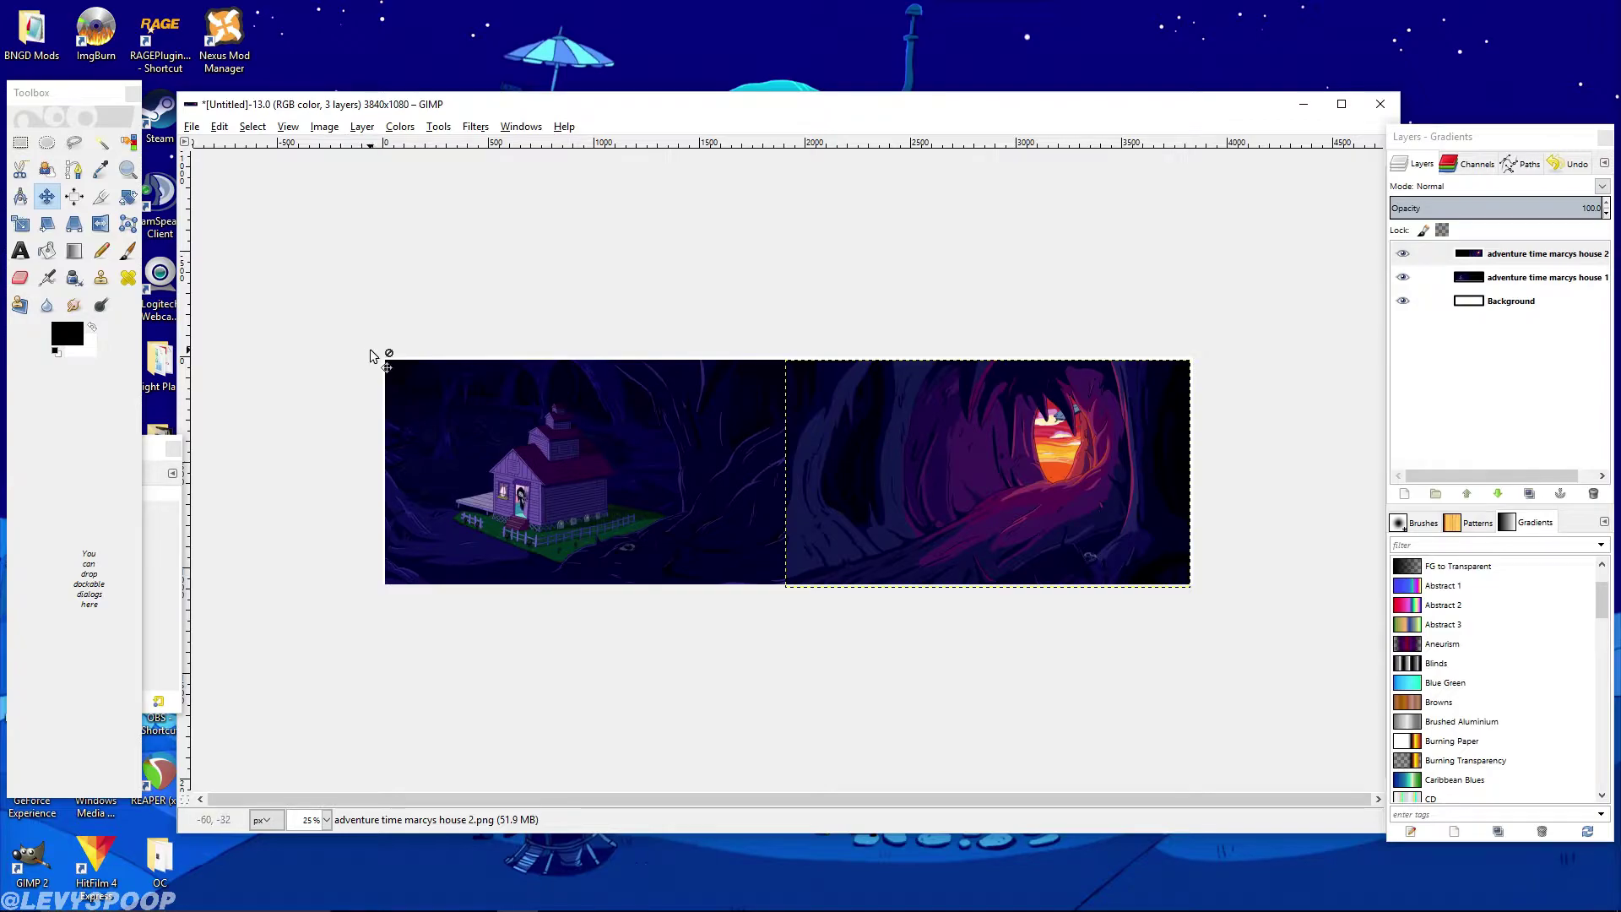
scroll(380, 359, up, 11)
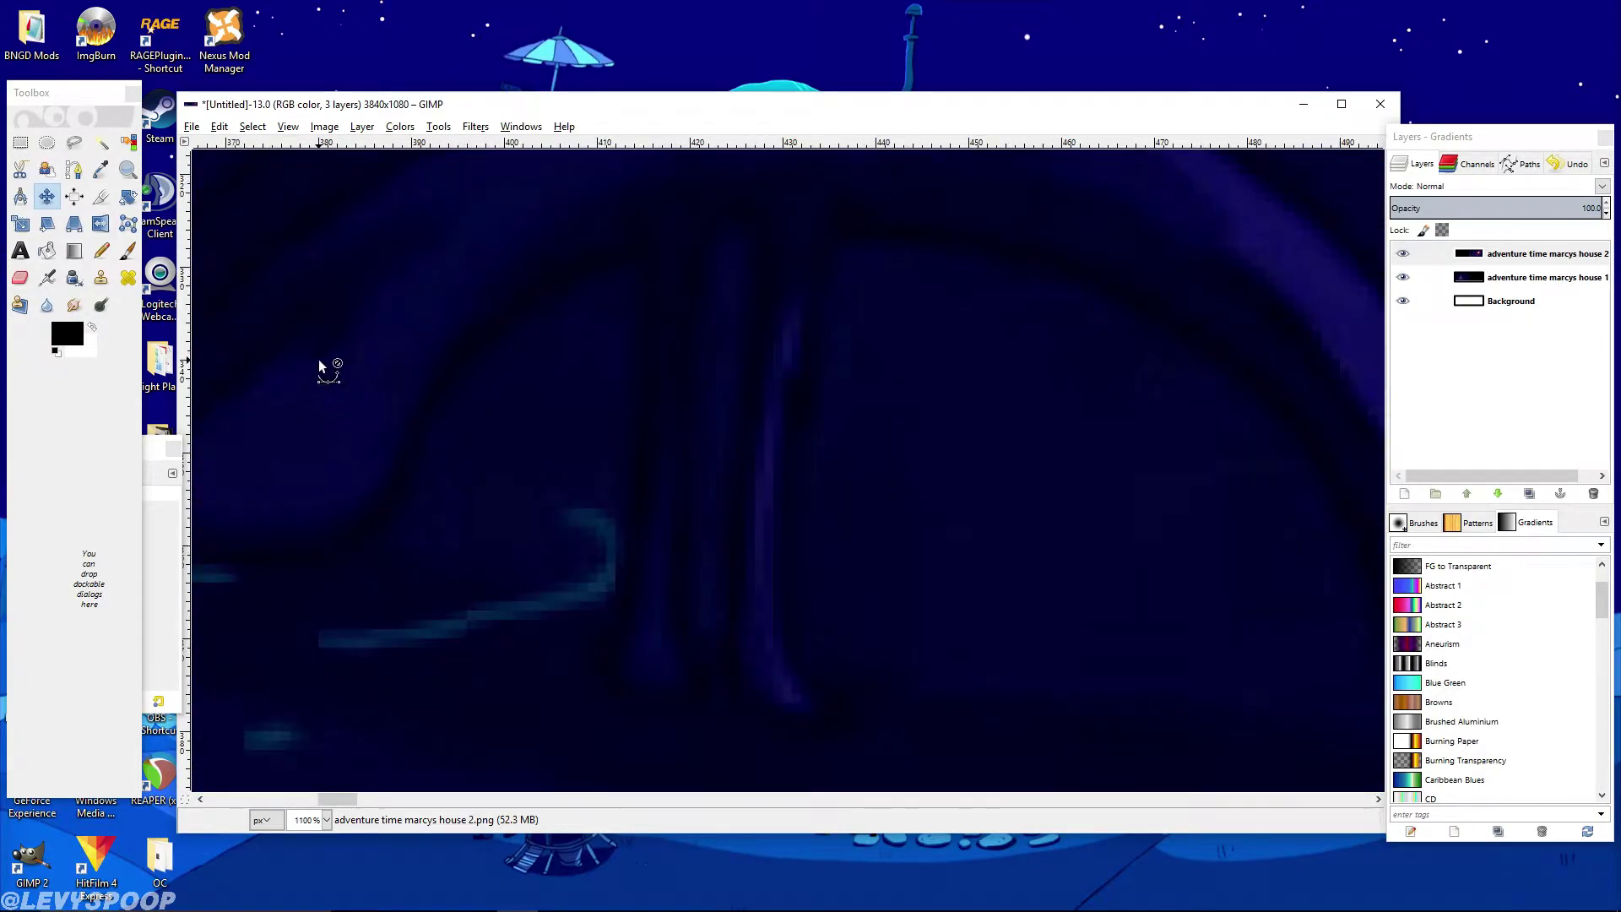
Rearrange the image window and Layers panel for close-up edge alignment
drag(342, 799, 231, 799)
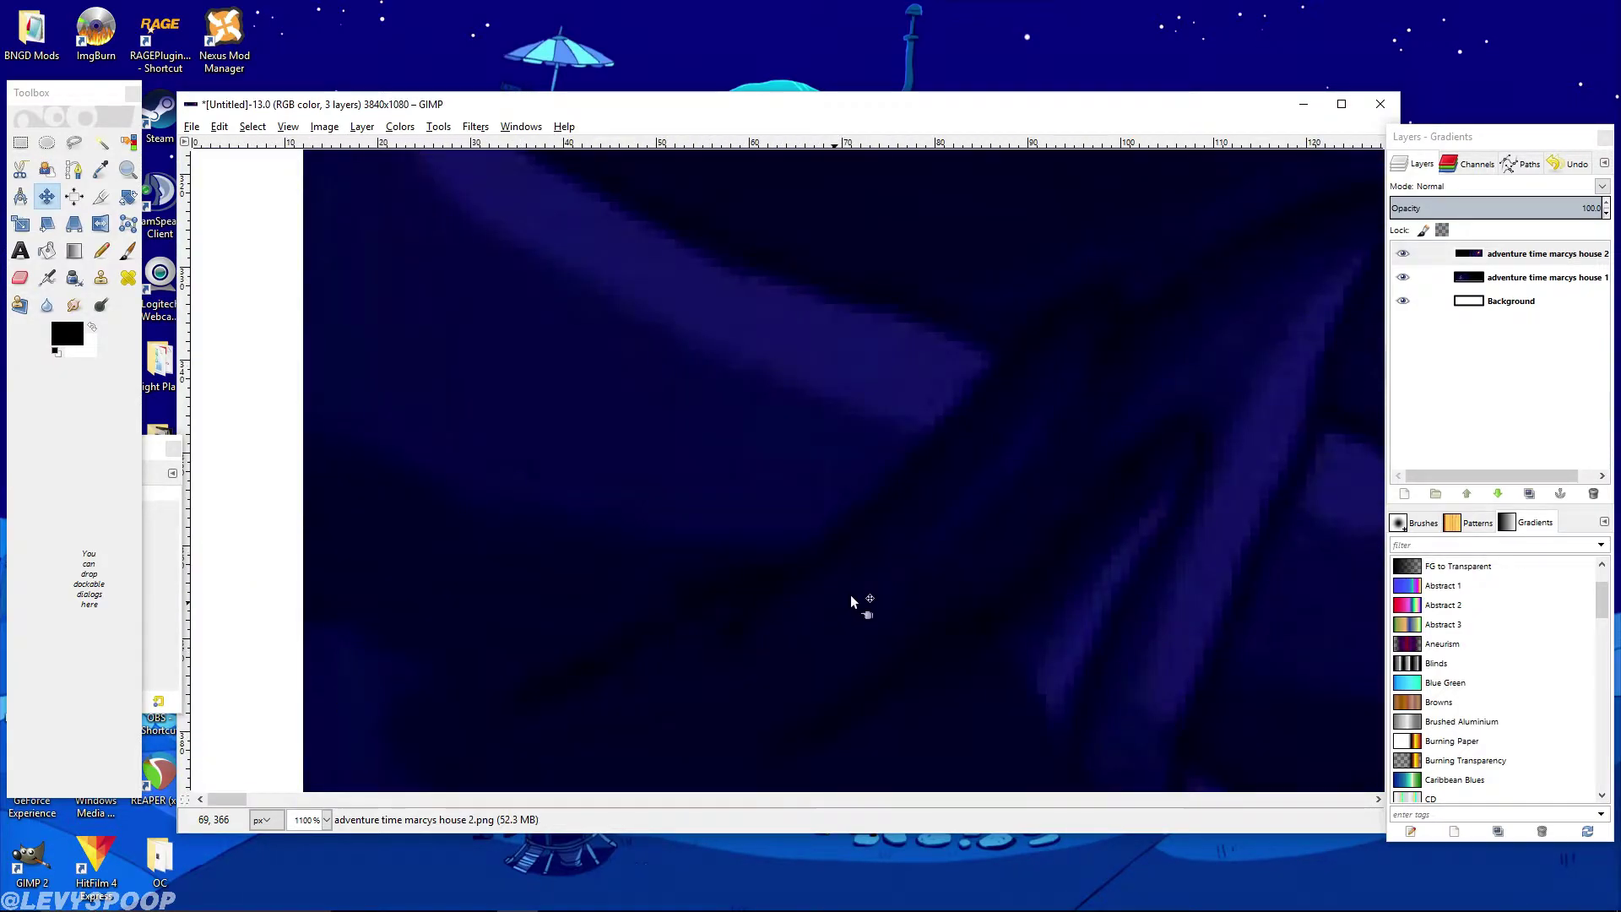
drag(1232, 103, 1207, 103)
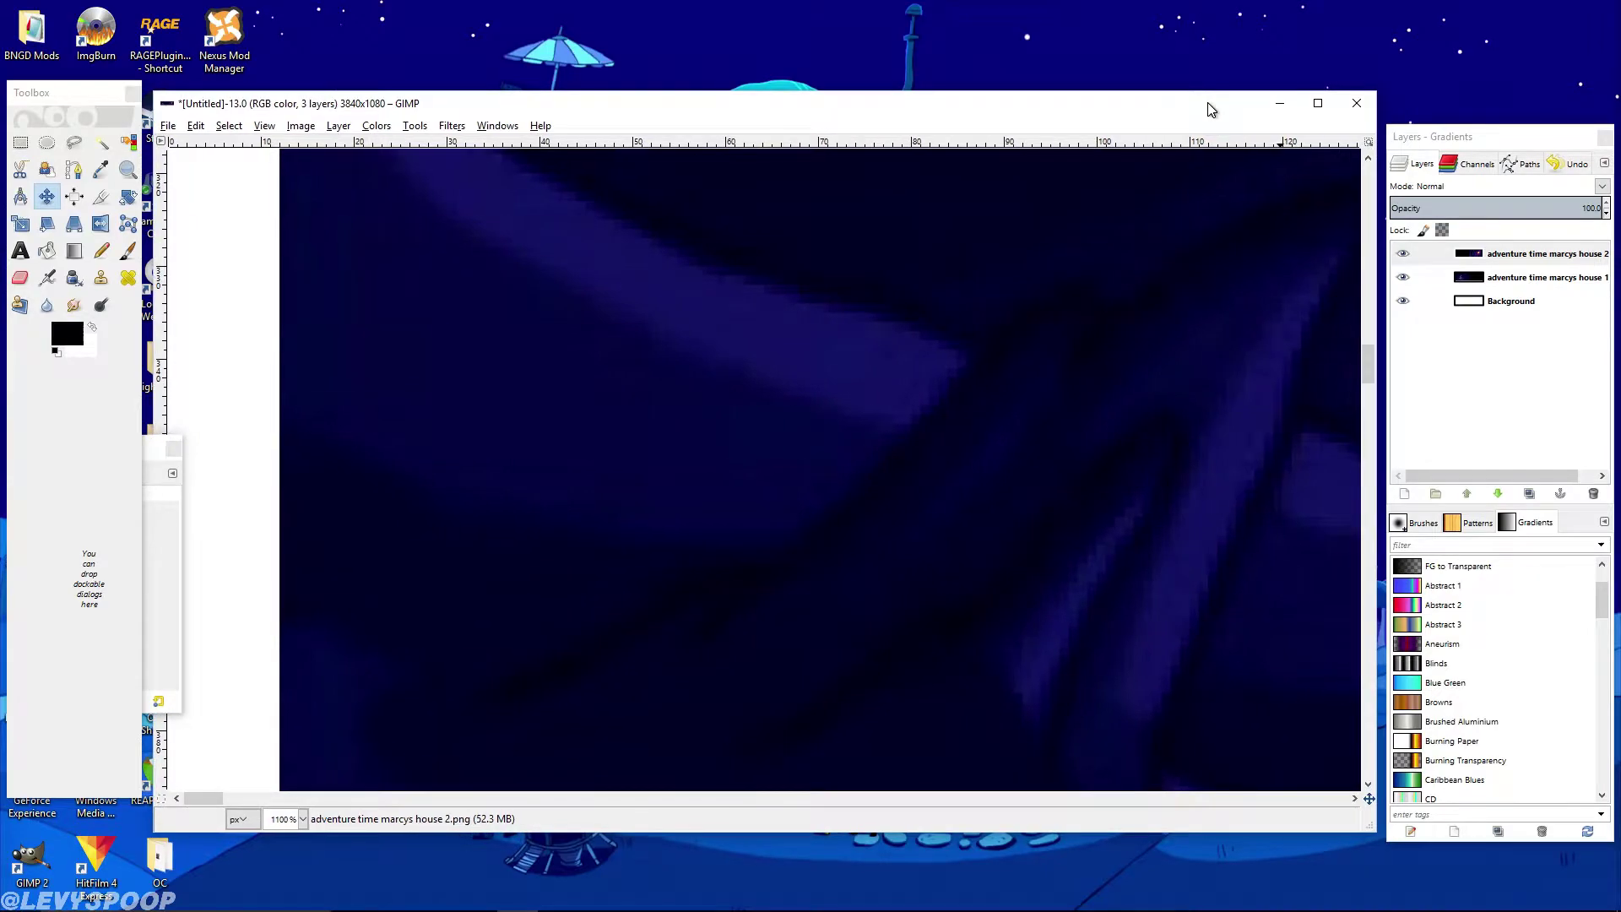
drag(1366, 358, 1368, 179)
drag(731, 108, 752, 101)
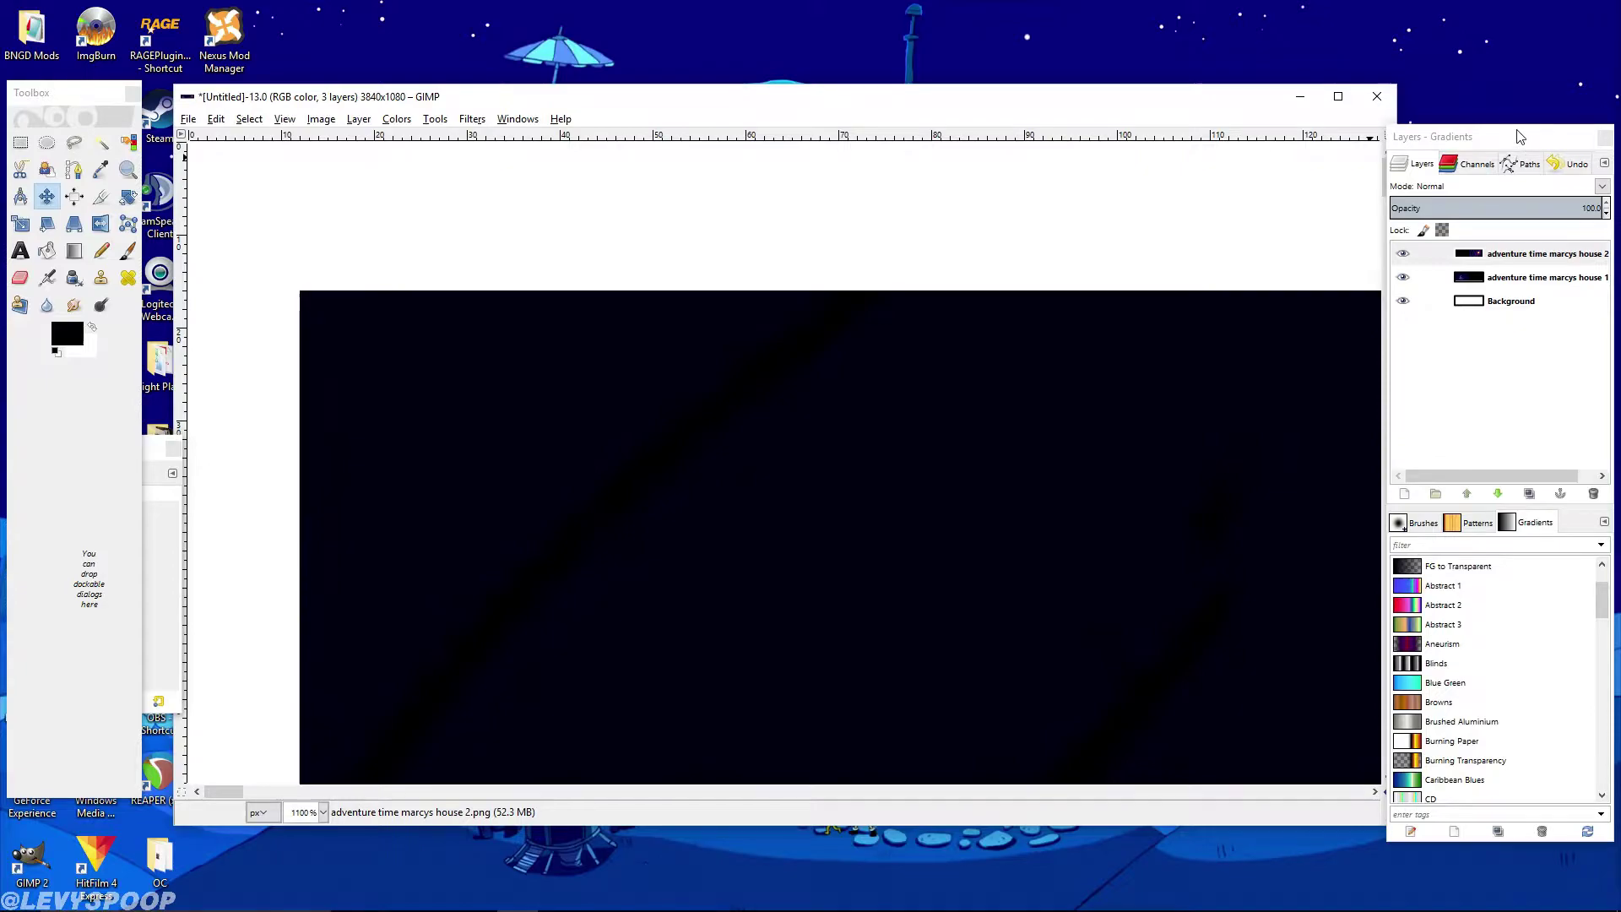
drag(1521, 135, 1550, 138)
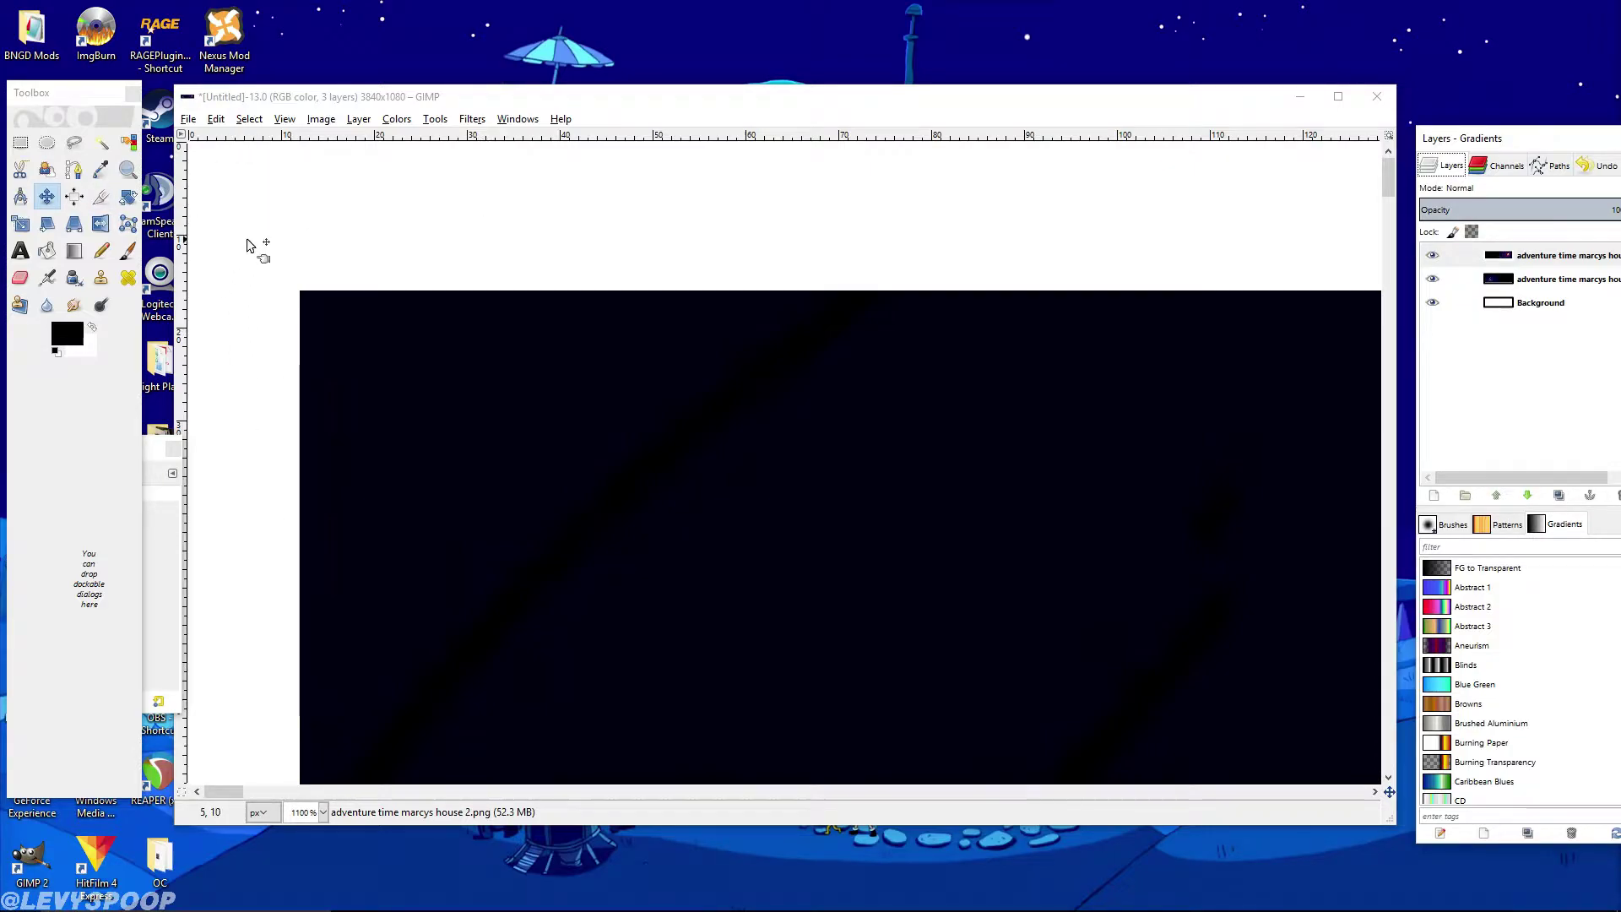
Move the marcys house 2 layer up and left to close the gaps, checking the canvas edges
drag(687, 519, 587, 381)
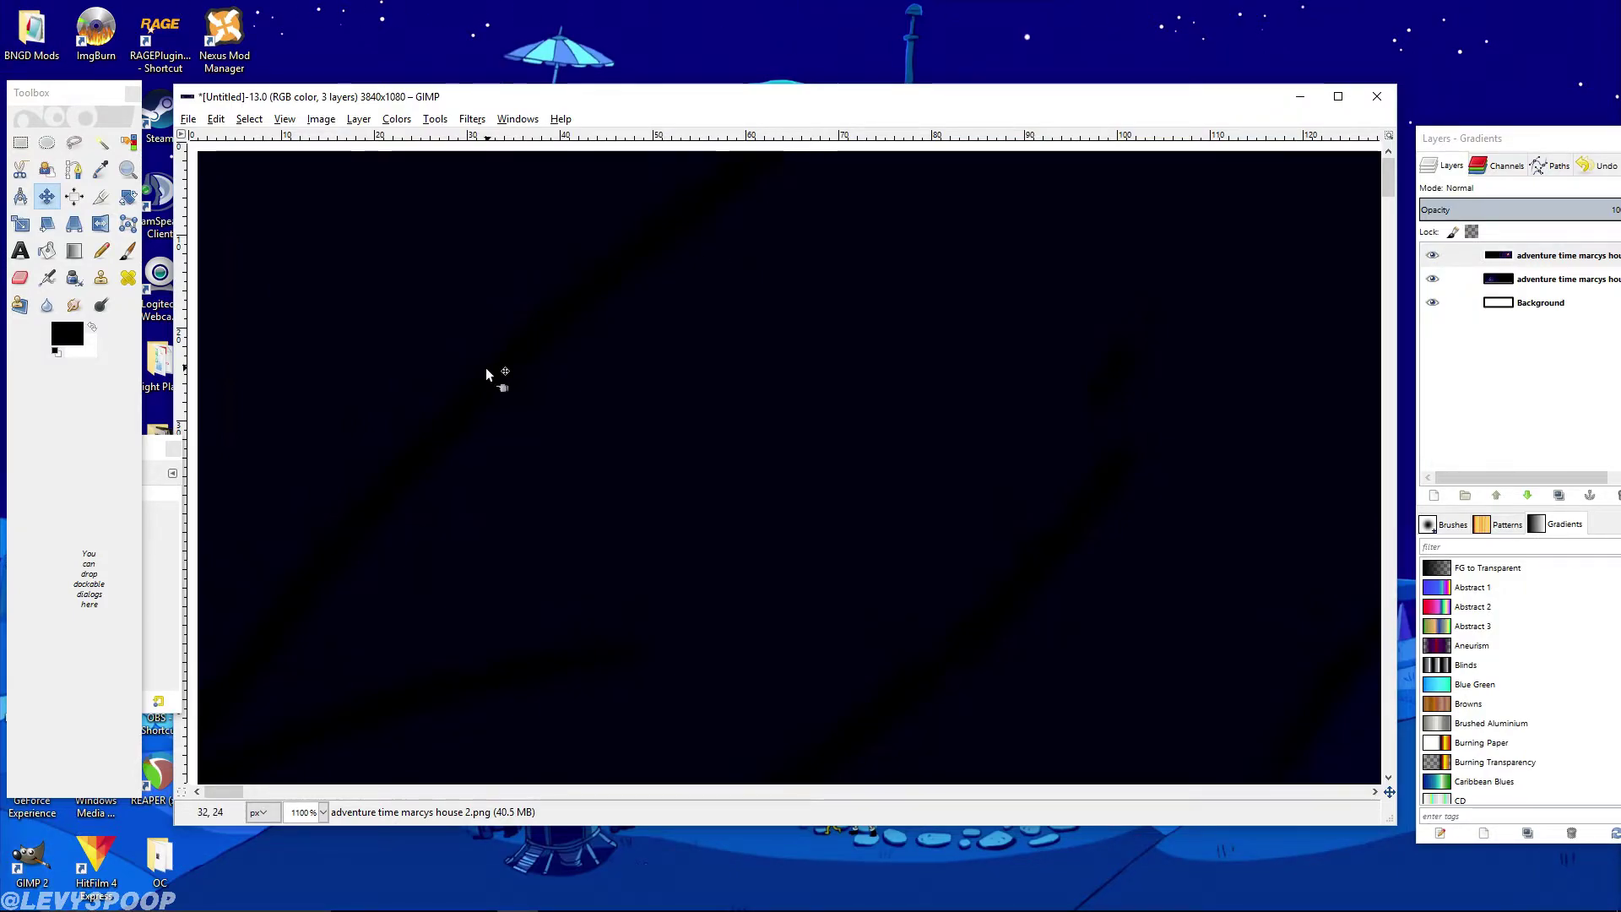
drag(486, 373, 370, 280)
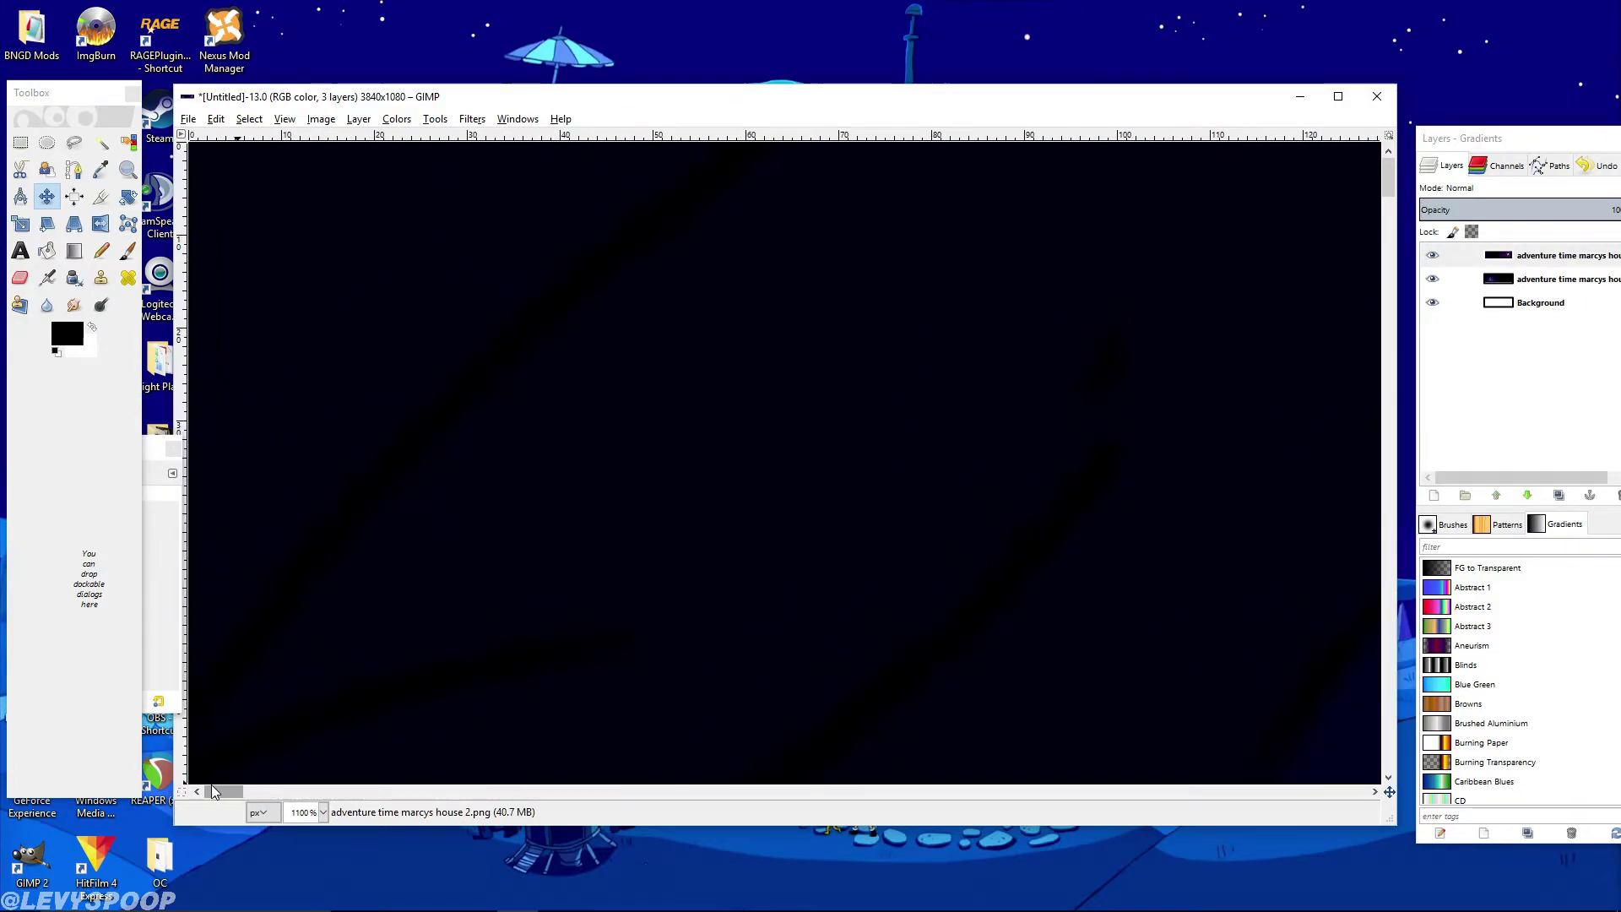
drag(226, 787, 1368, 788)
drag(1206, 399, 1310, 260)
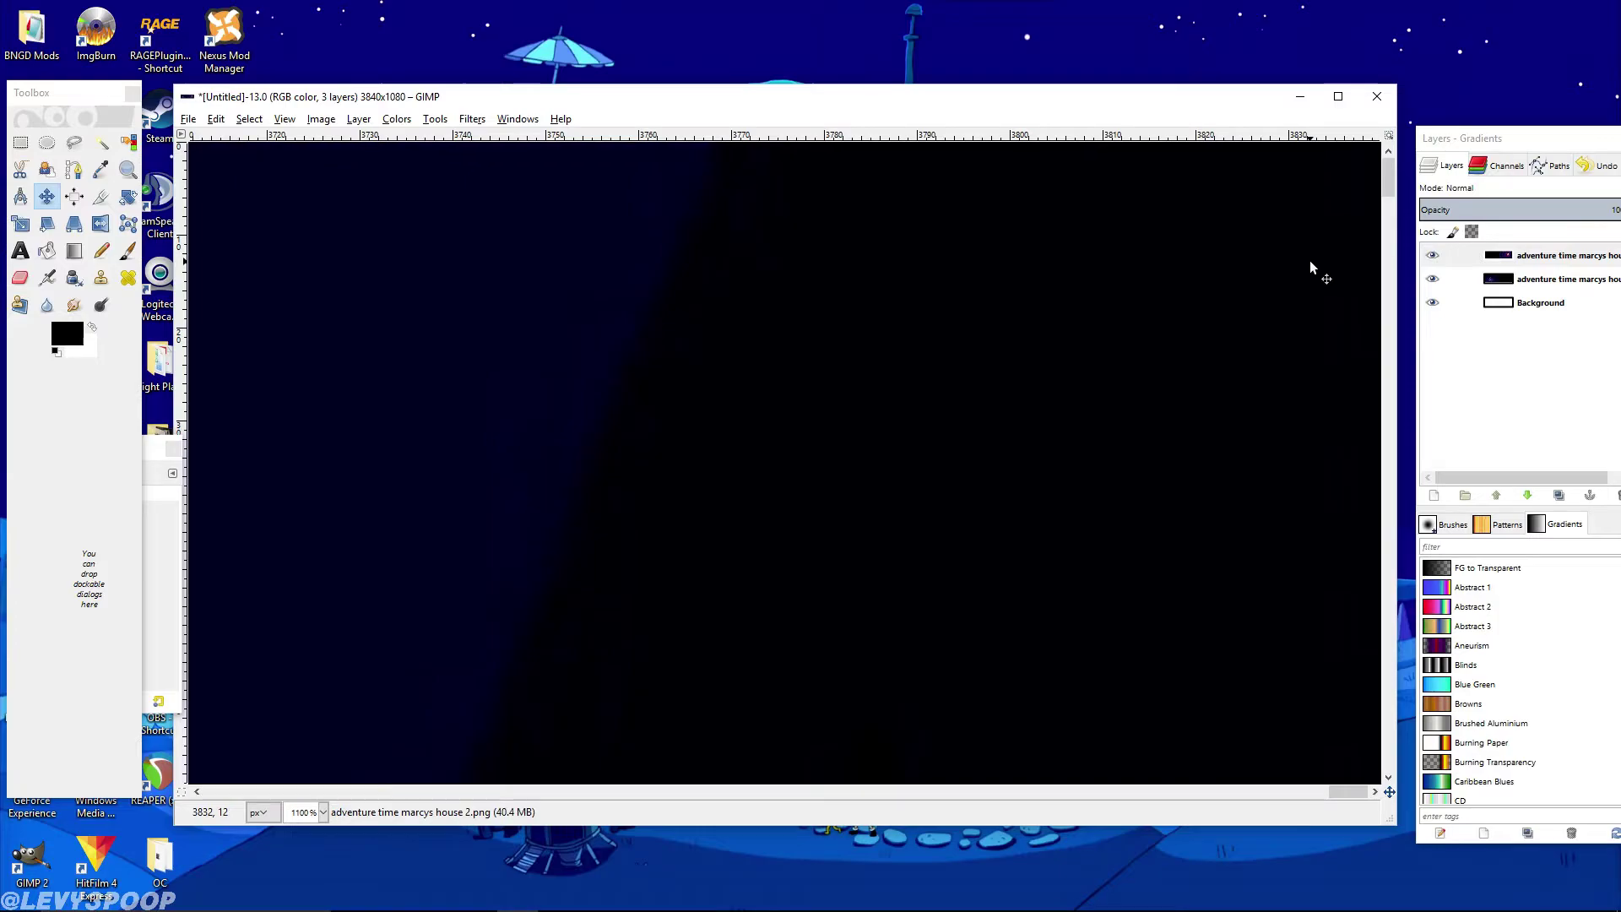
drag(1347, 792, 777, 804)
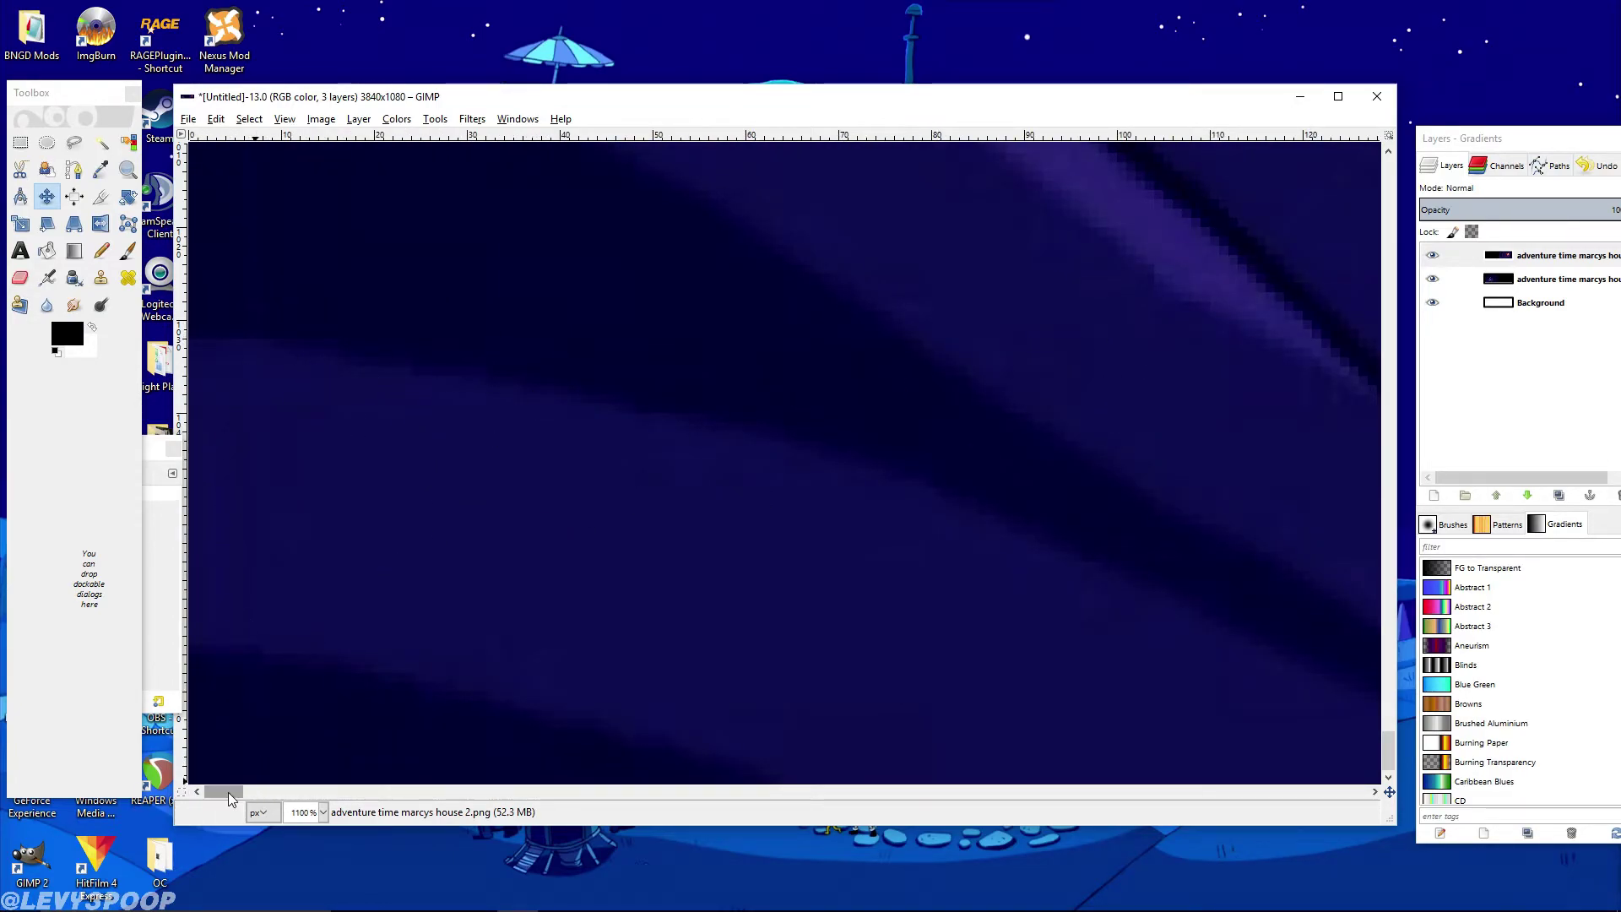
drag(223, 792, 1217, 798)
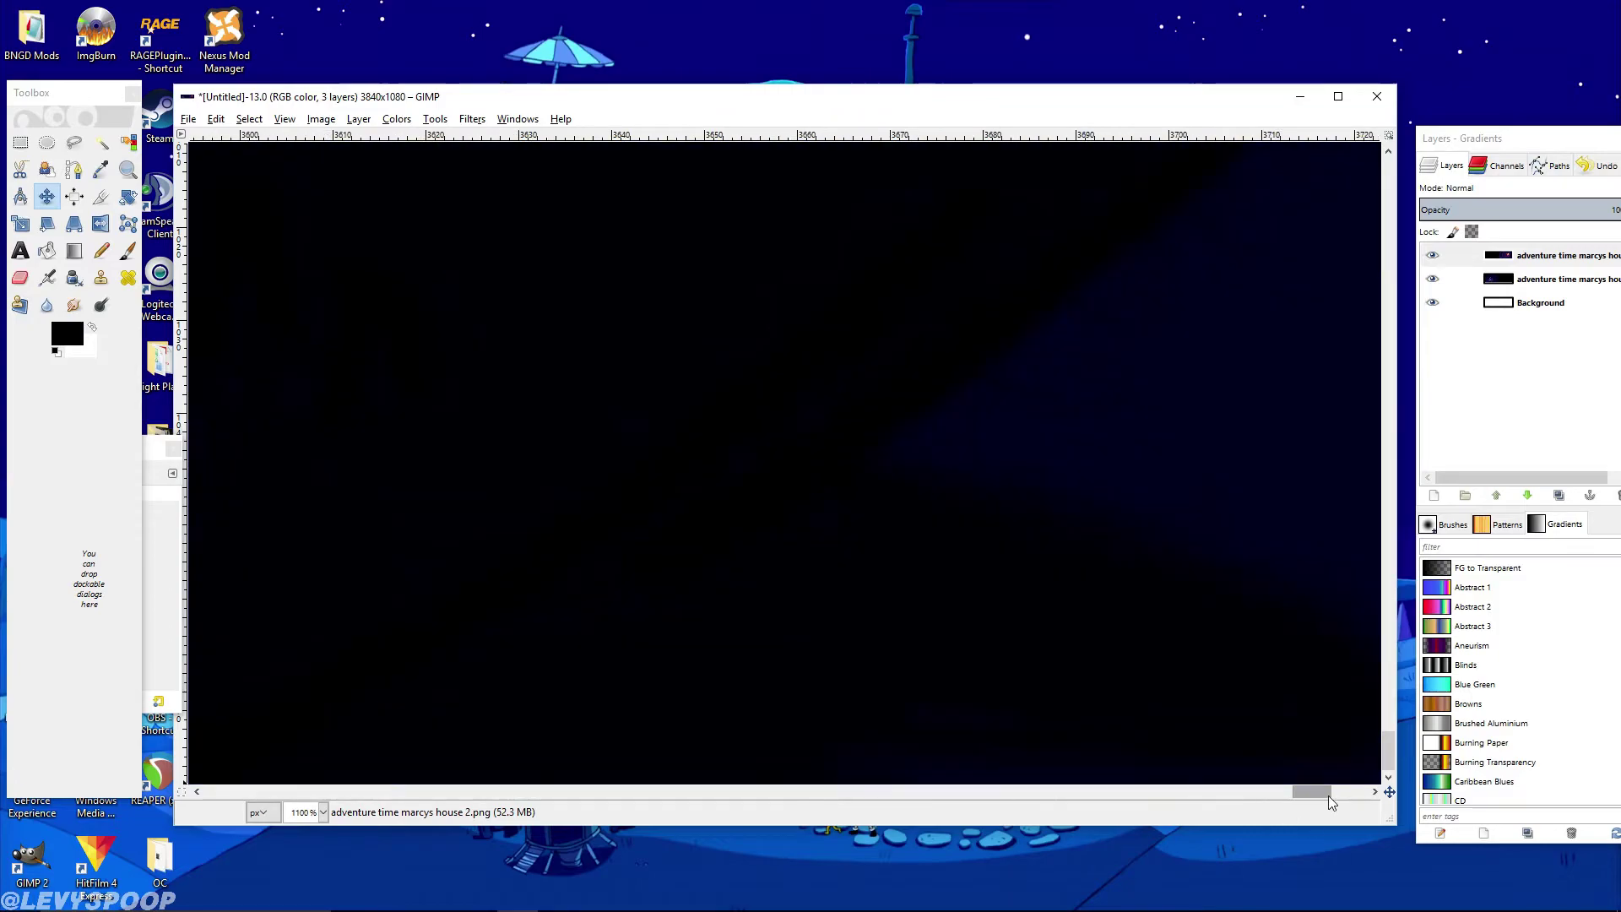
drag(1389, 749, 1389, 178)
drag(1323, 794, 513, 792)
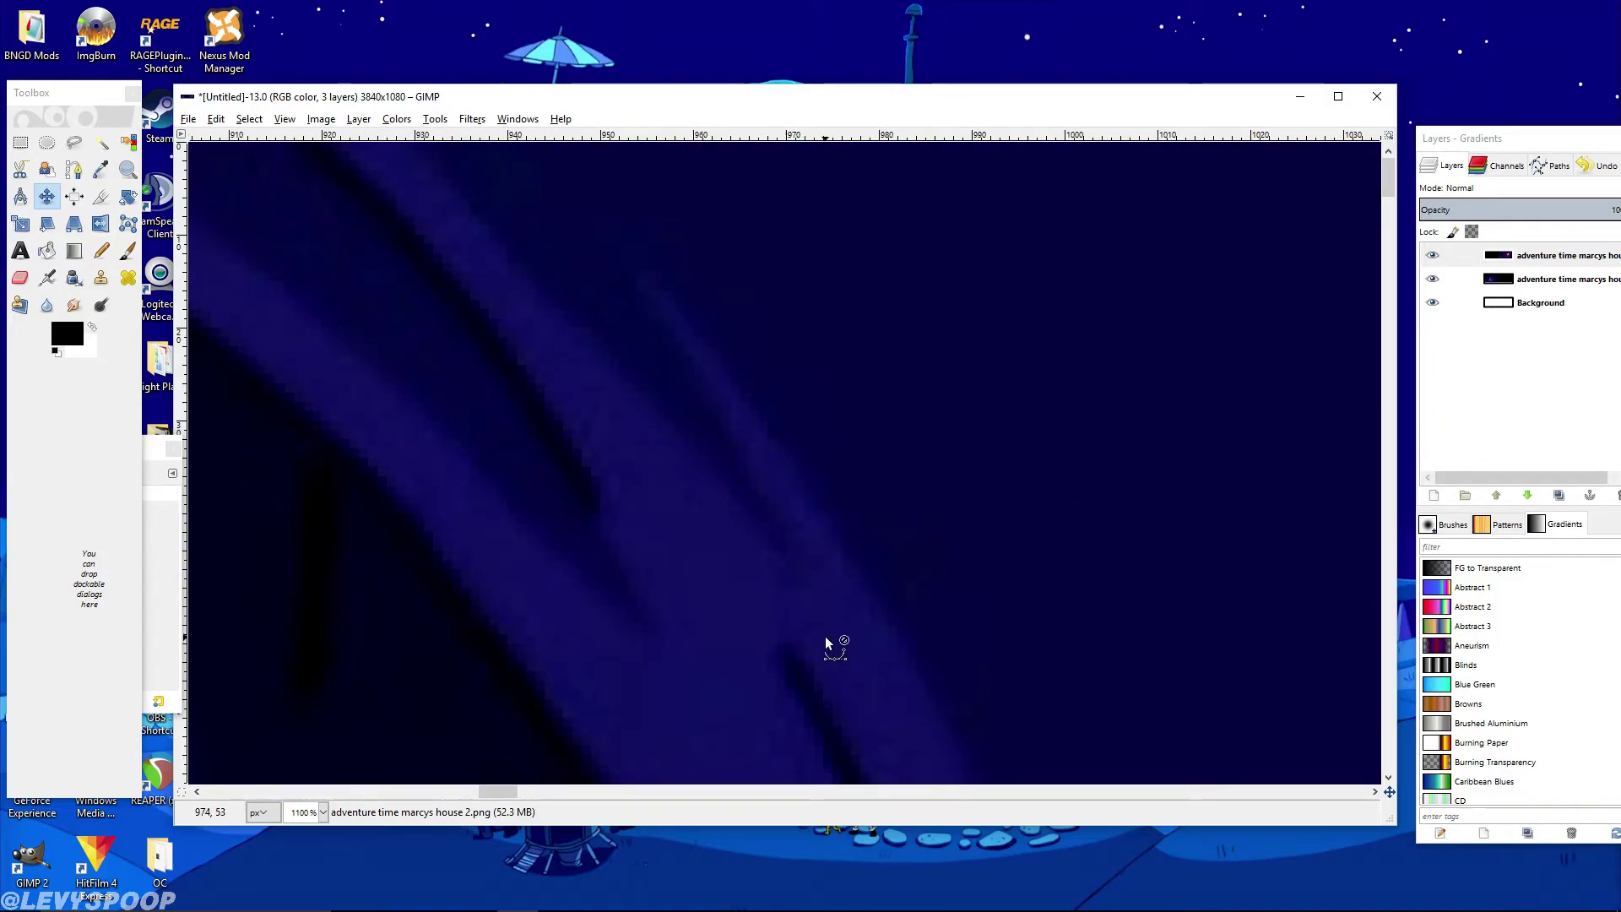
Zoom out to 33.3% so the full 3840×1080 wallpaper is visible
scroll(824, 653, down, 10)
scroll(826, 646, down, 2)
scroll(828, 645, up, 2)
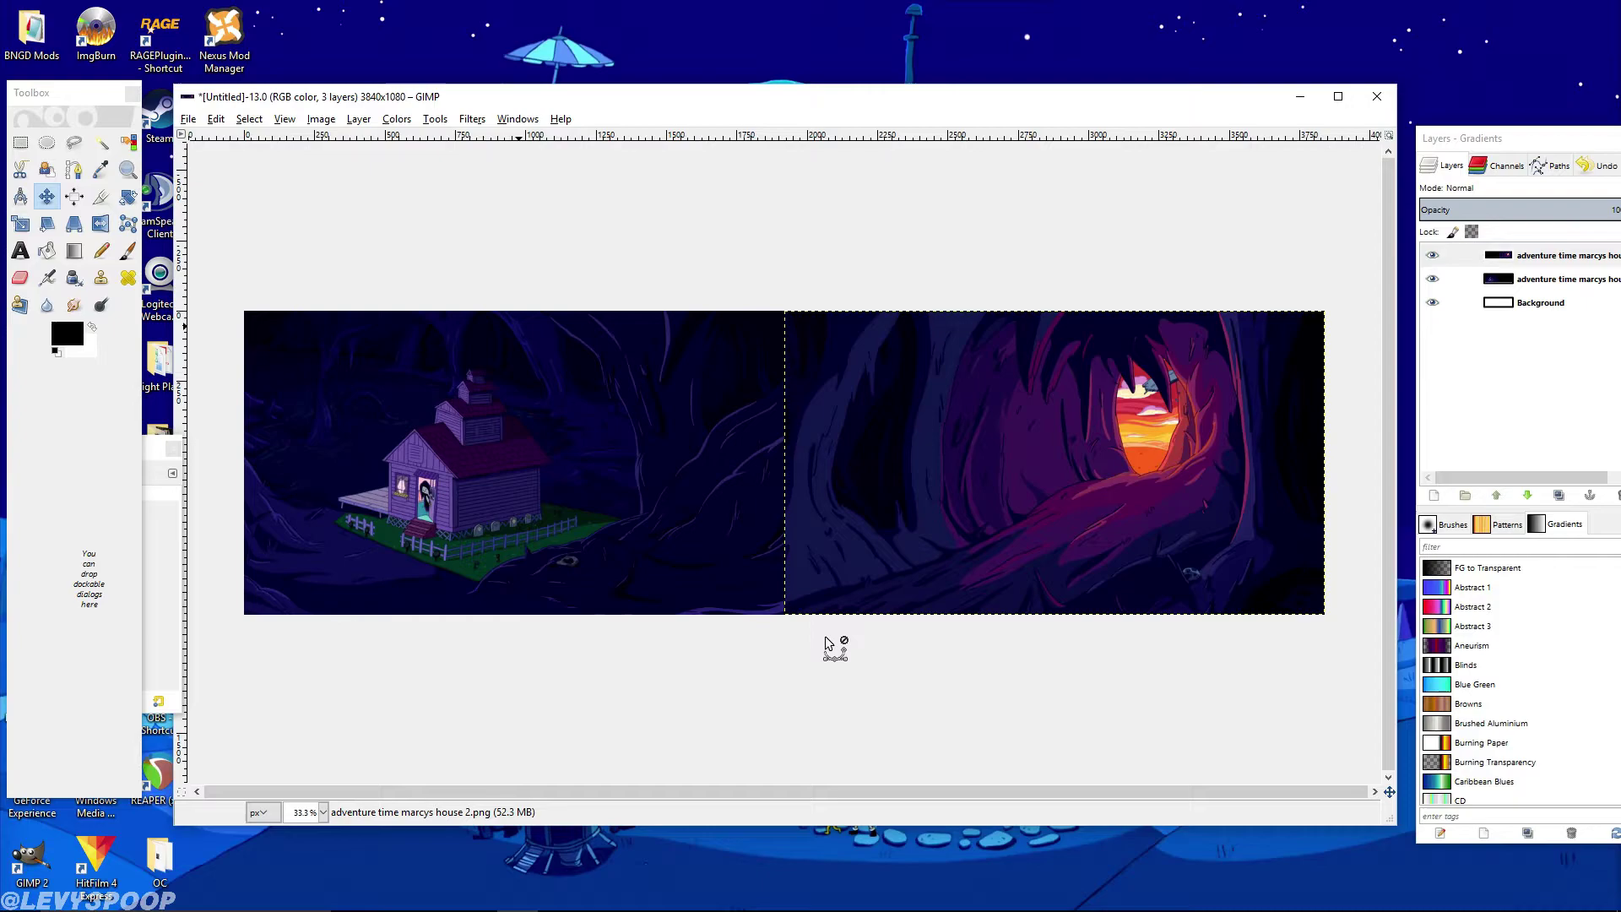
scroll(830, 645, down, 1)
Export as Adventure Time Marcy's House Cave.png into the Wallpaper folder with default PNG options
key(ctrl+shift+e)
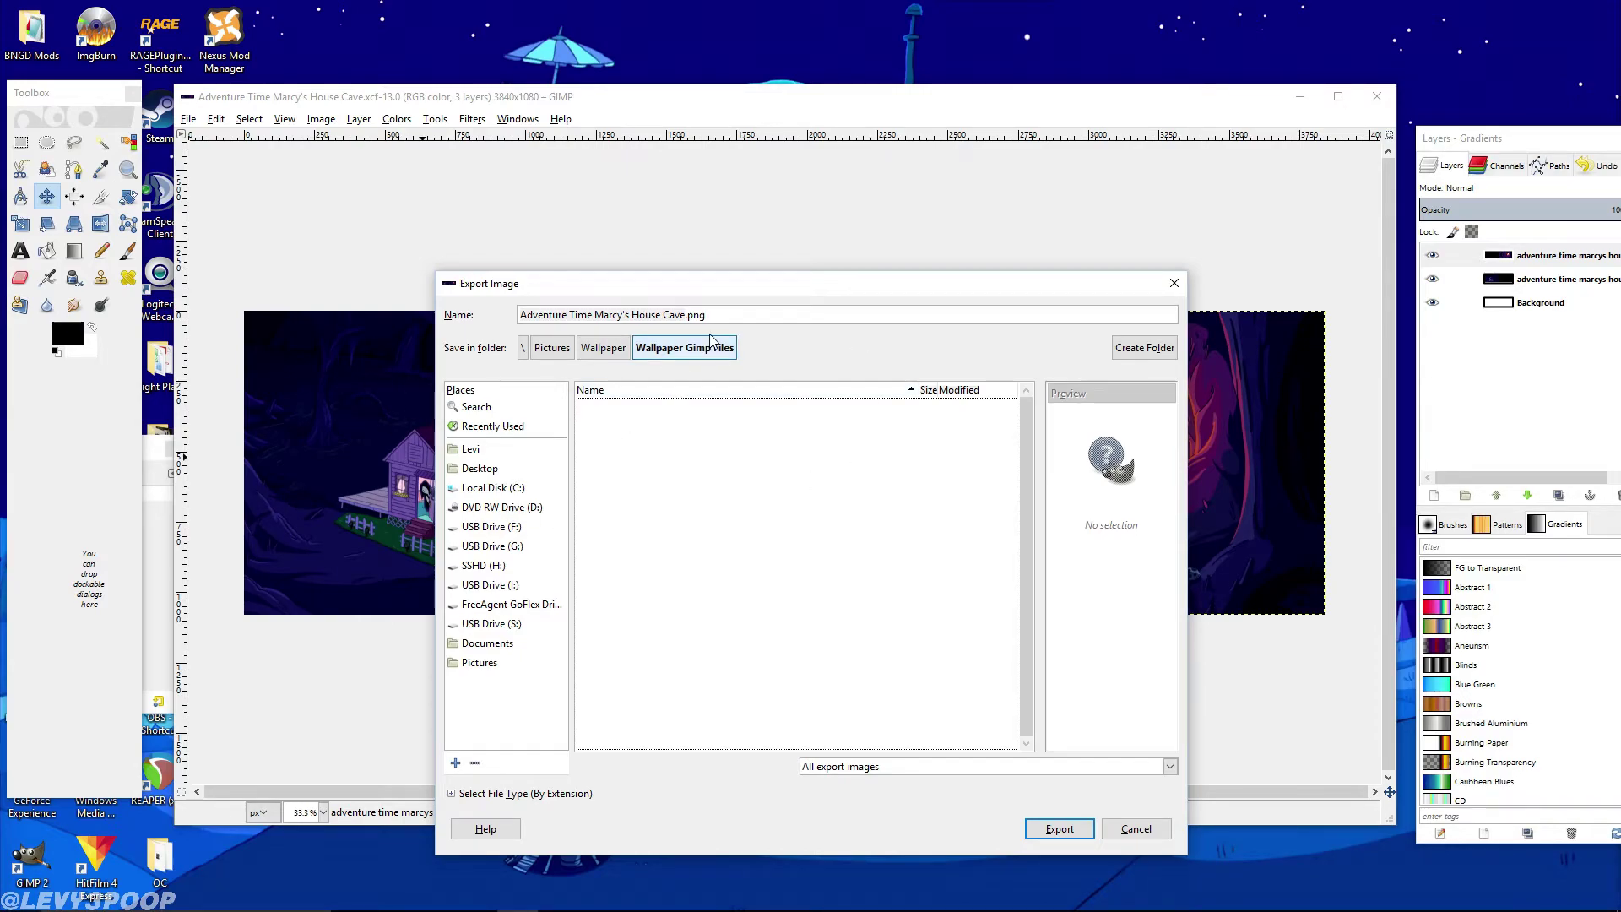
drag(706, 314, 690, 312)
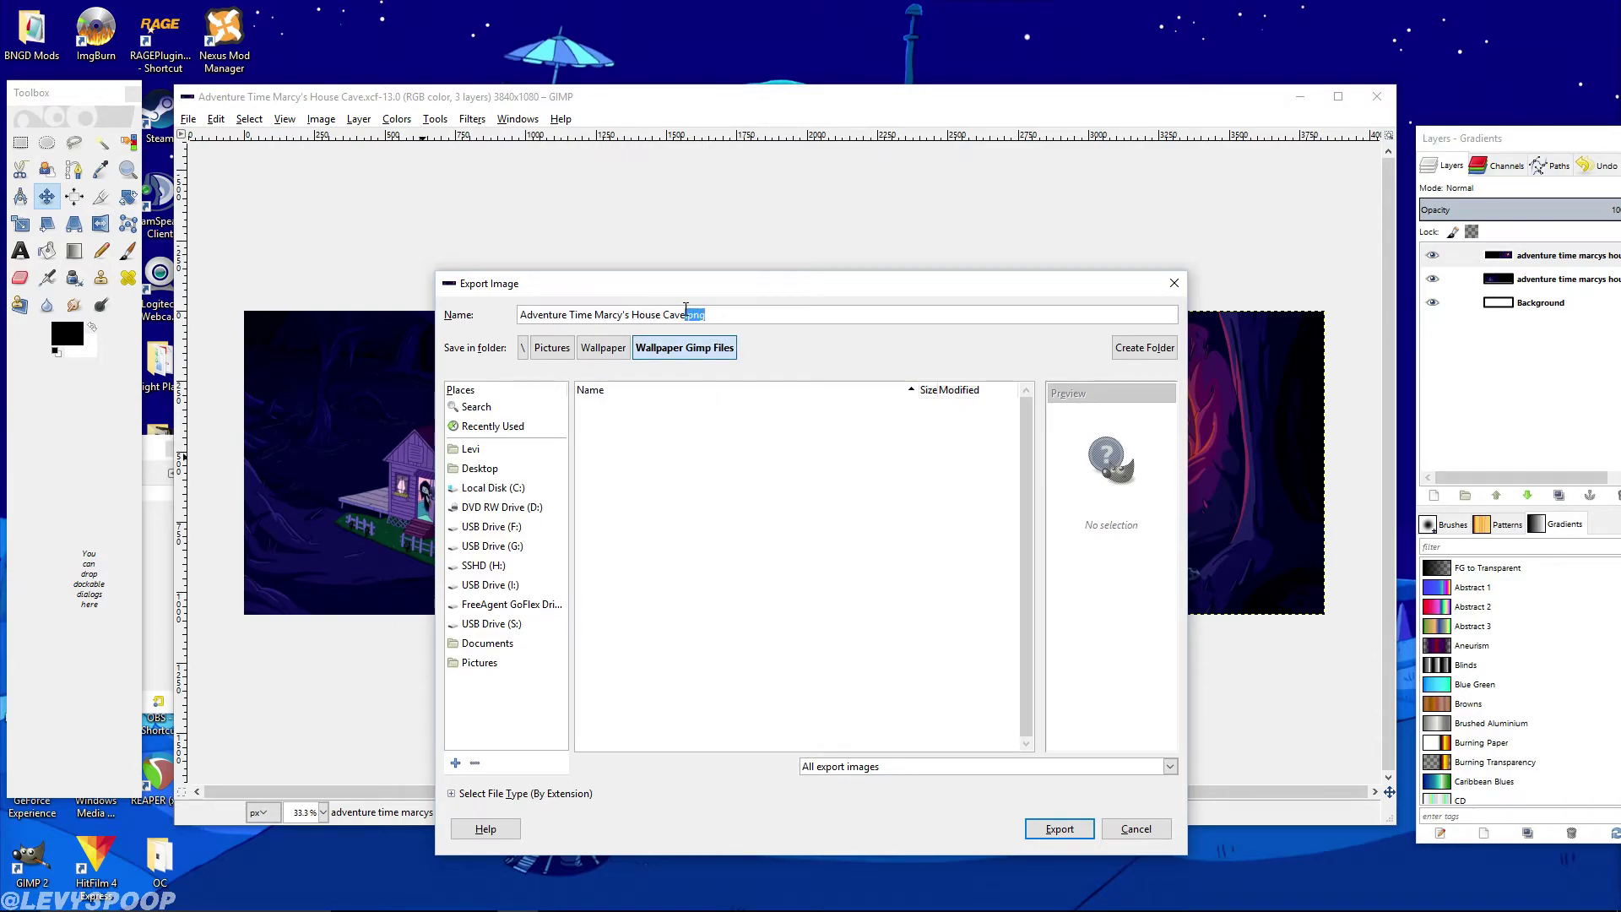
click(706, 314)
click(603, 347)
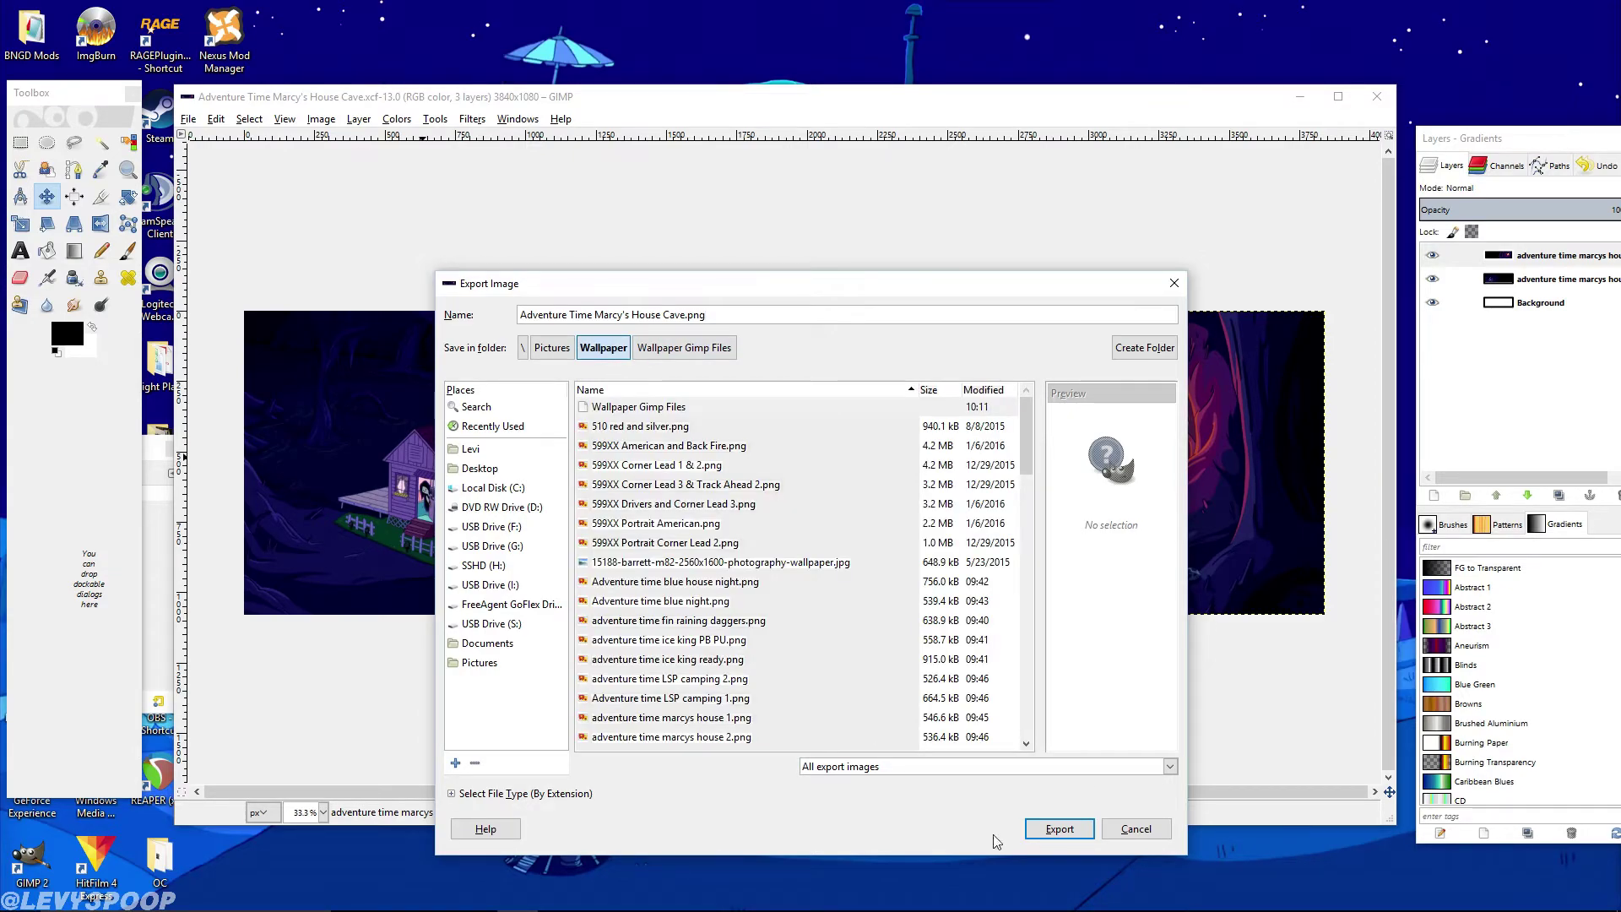
click(896, 770)
click(896, 776)
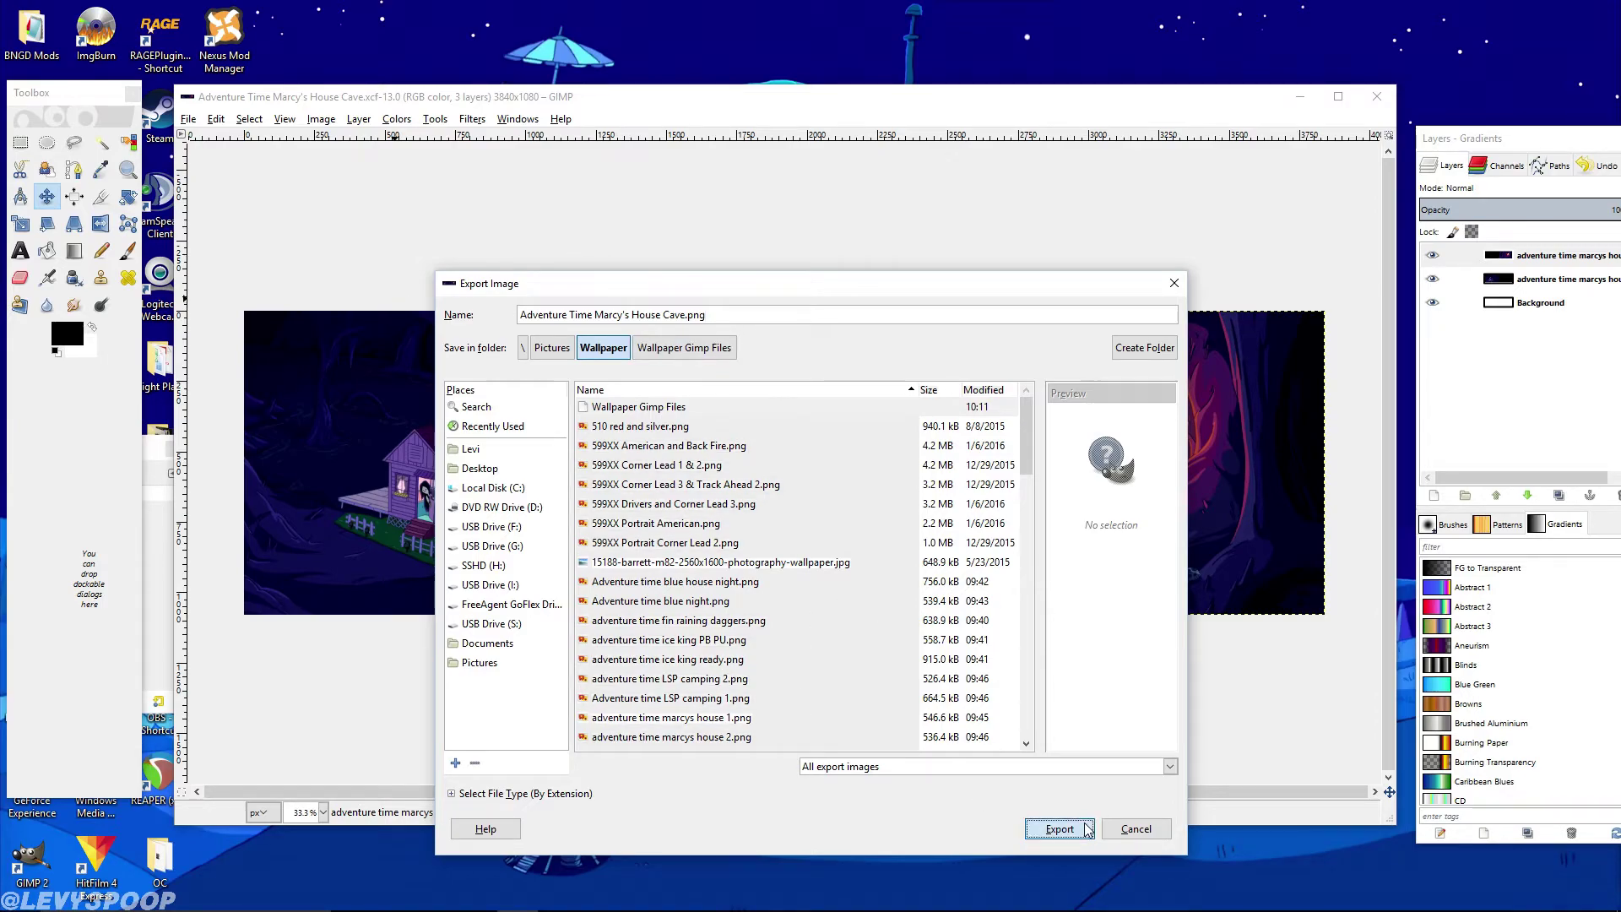
click(1060, 829)
click(812, 601)
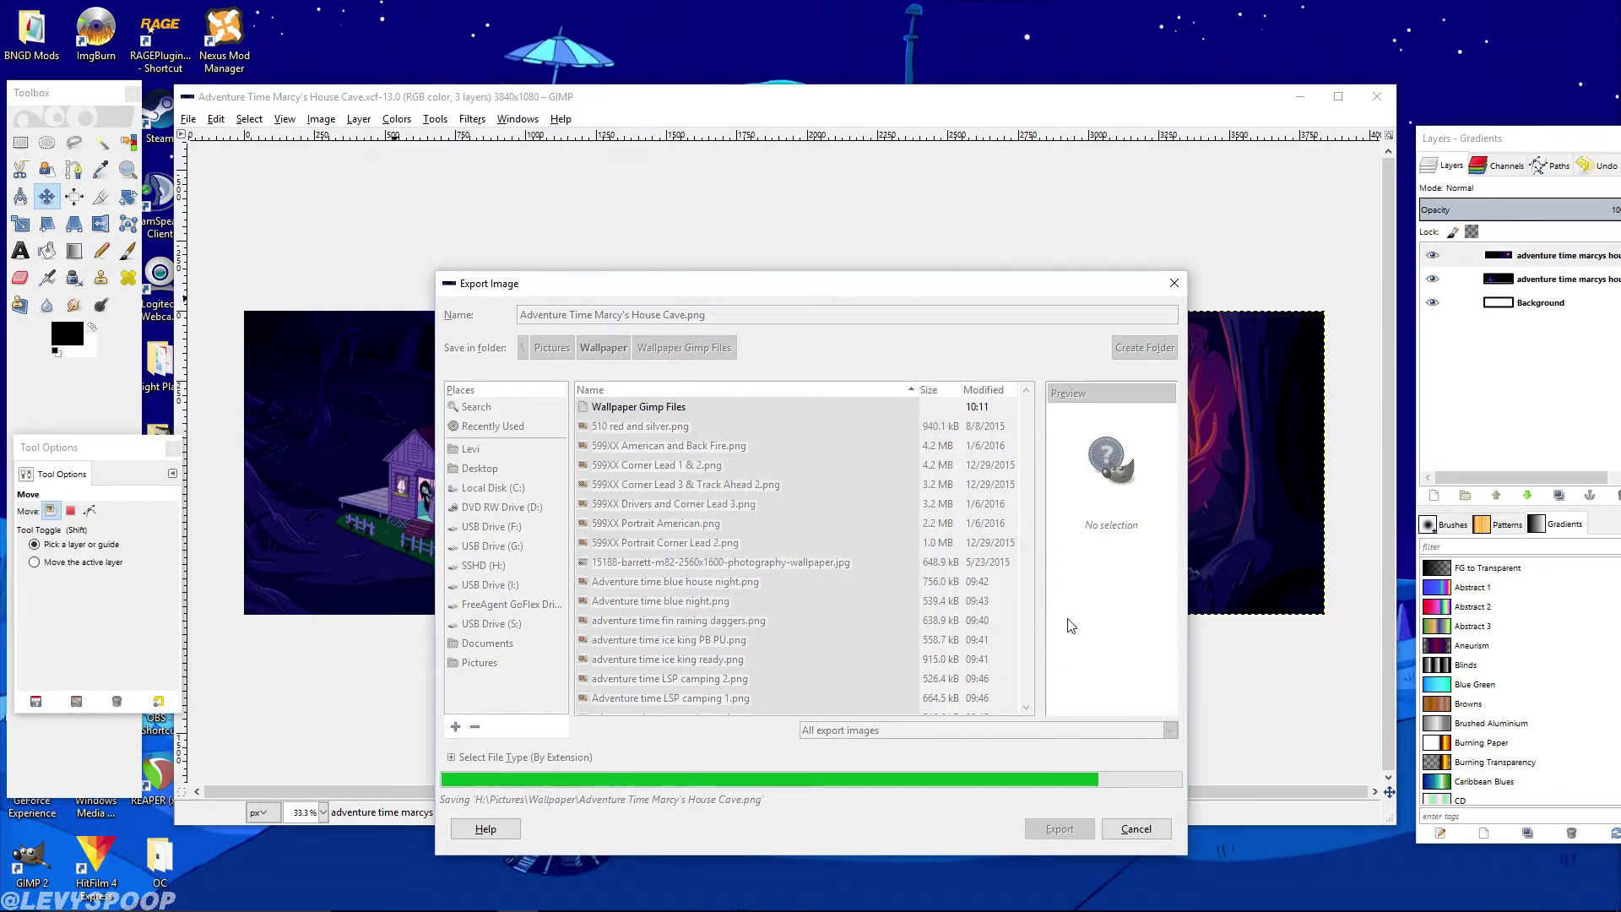
Minimize GIMP and choose Adventure Time Marcy's House Cave as the background in Personalize settings
click(1312, 101)
right_click(660, 446)
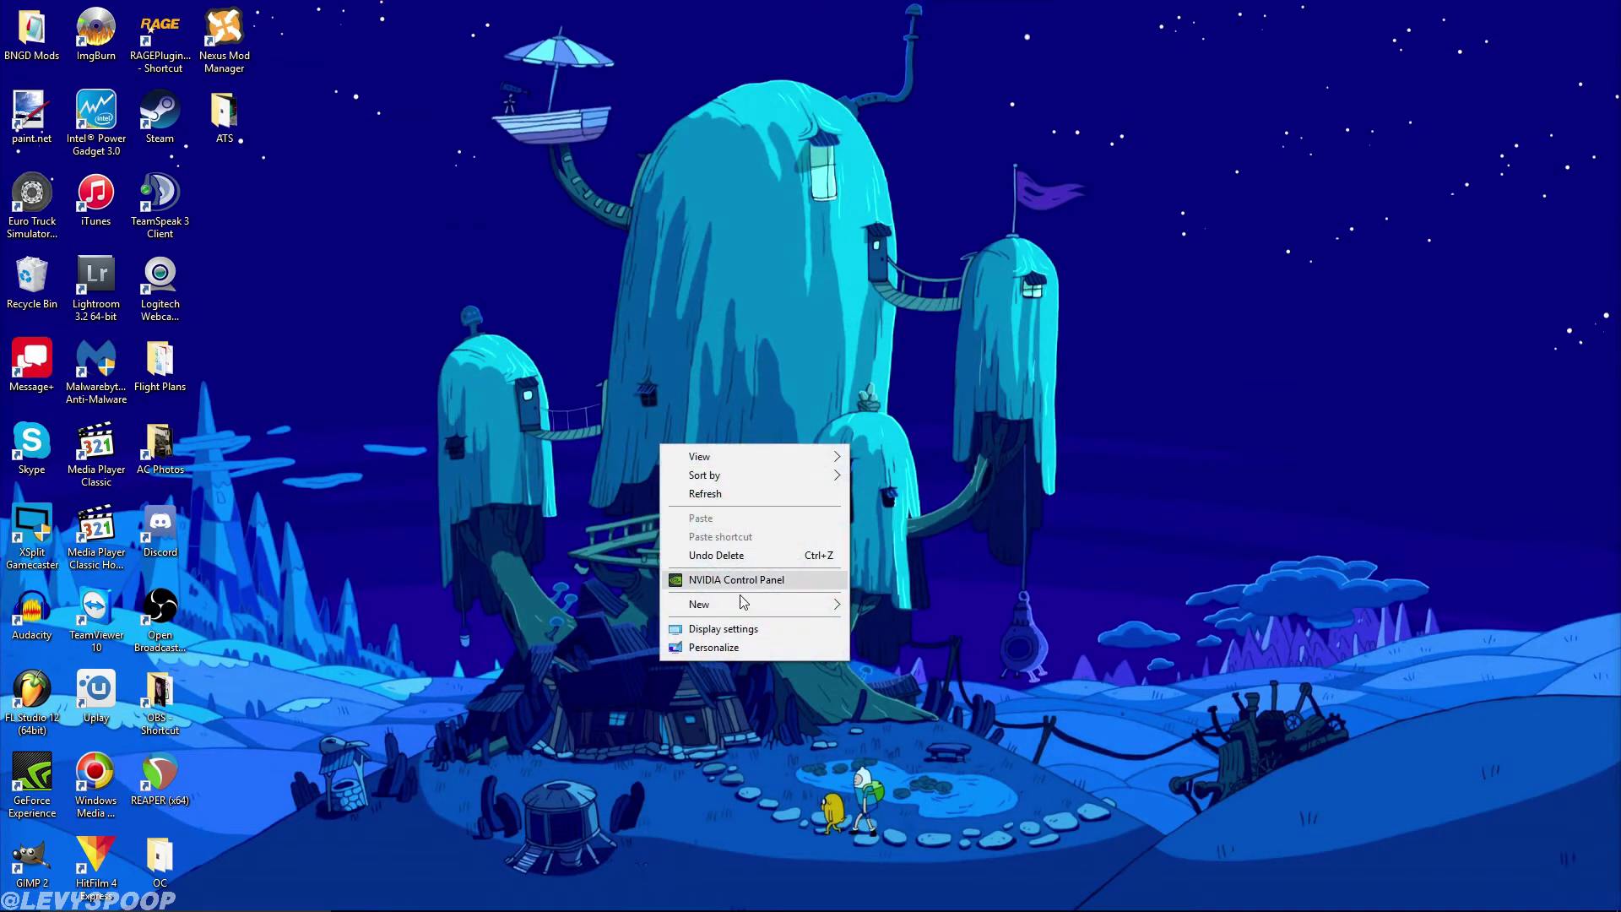
click(714, 647)
click(1080, 710)
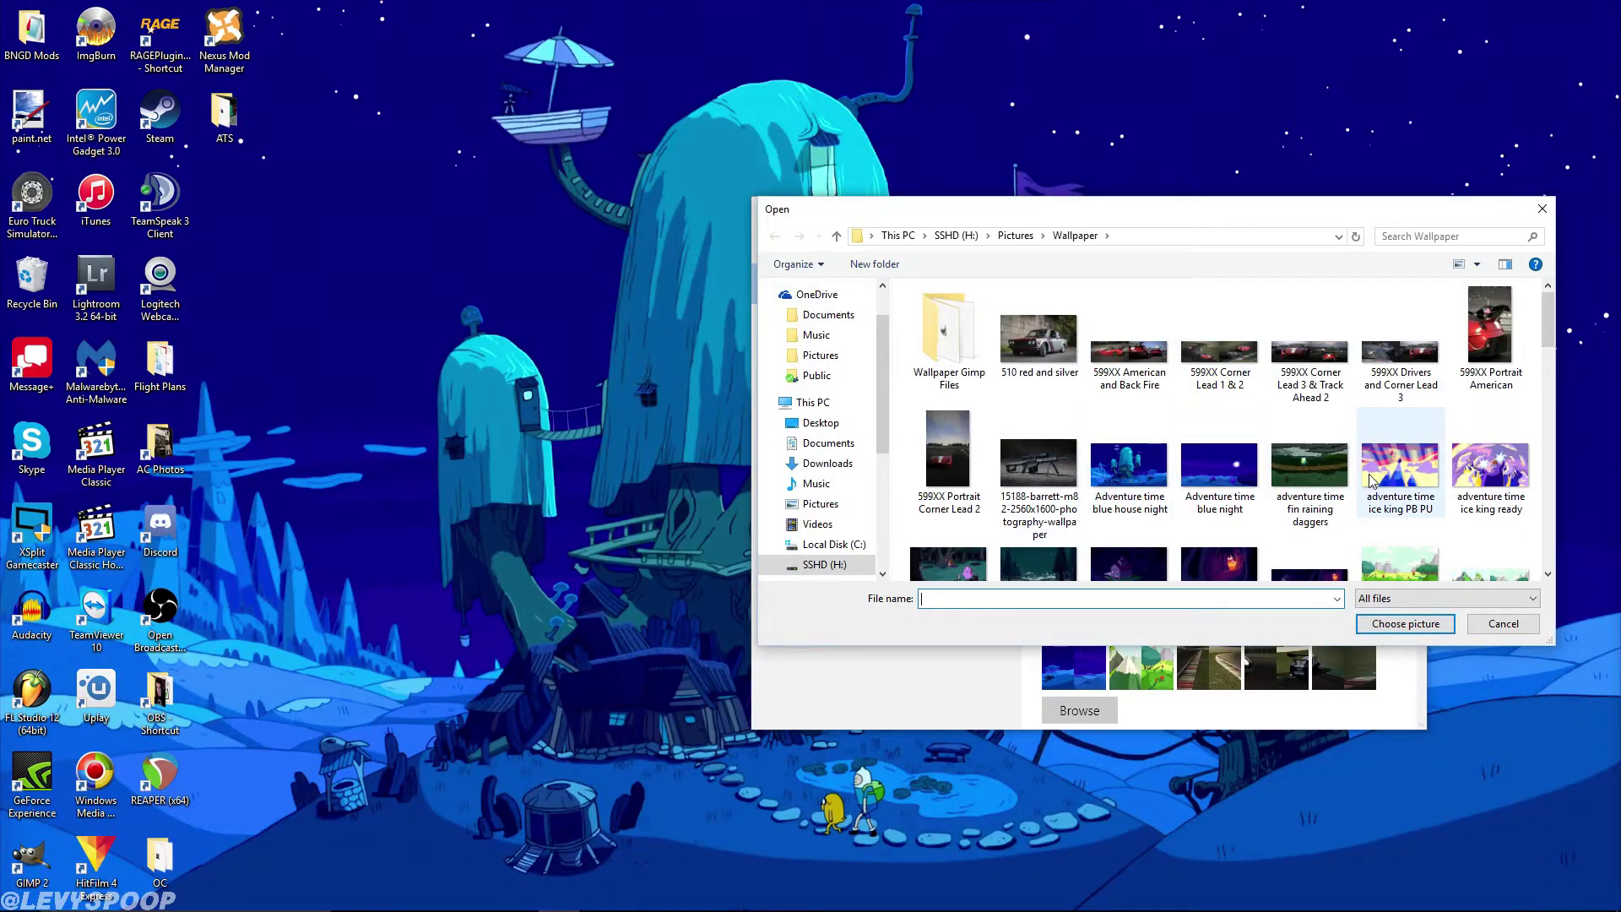
scroll(1224, 473, down, 1)
click(1300, 535)
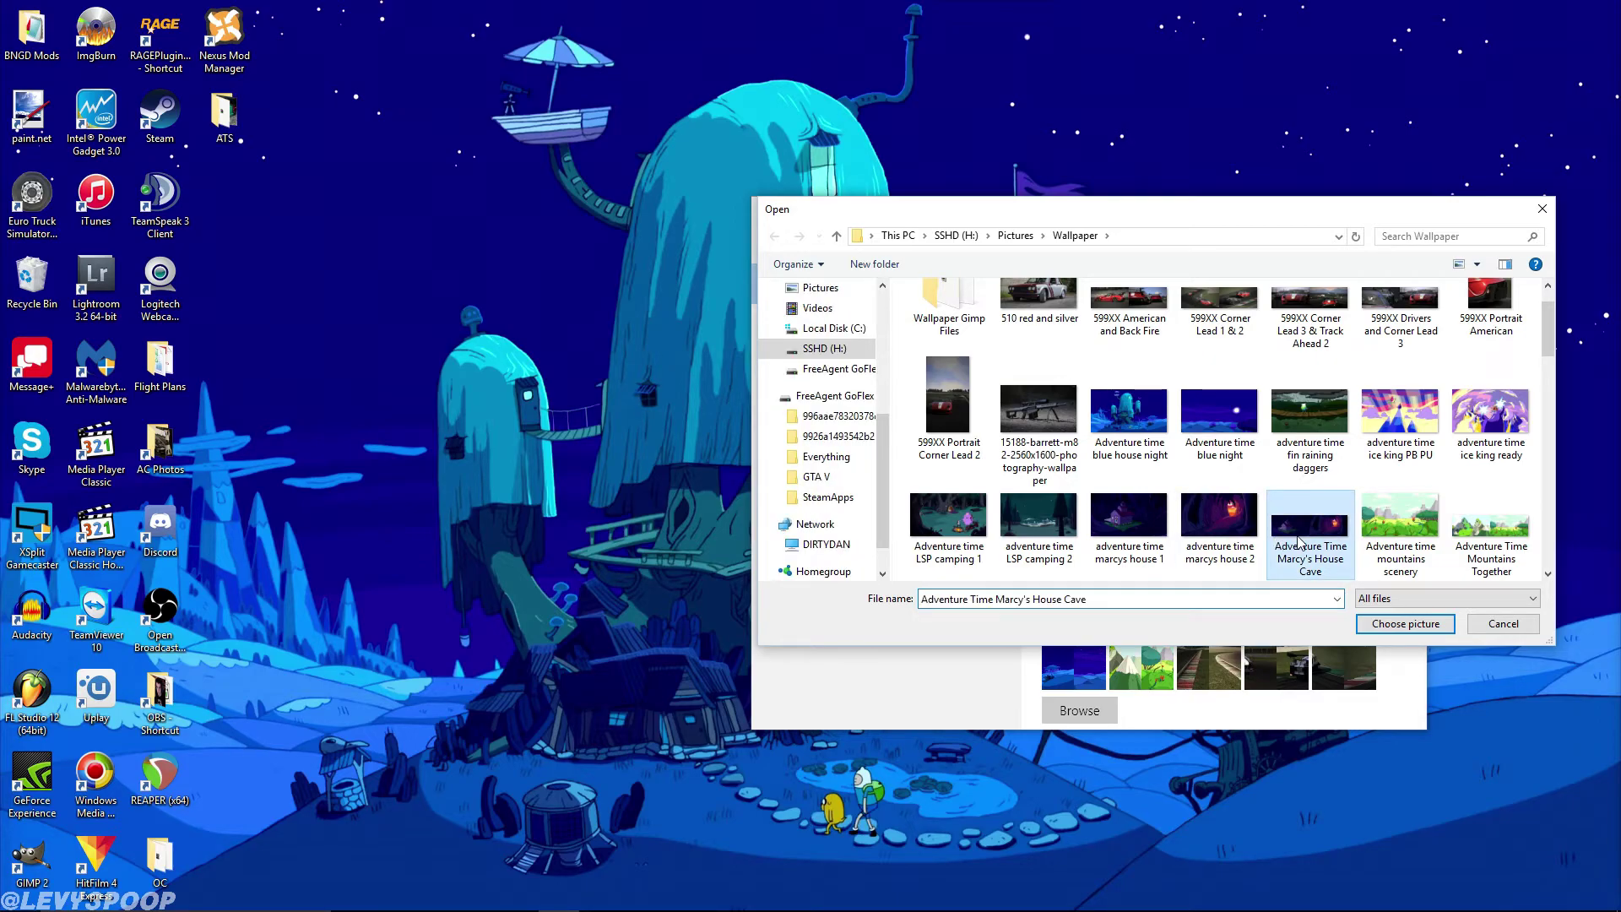
click(1378, 625)
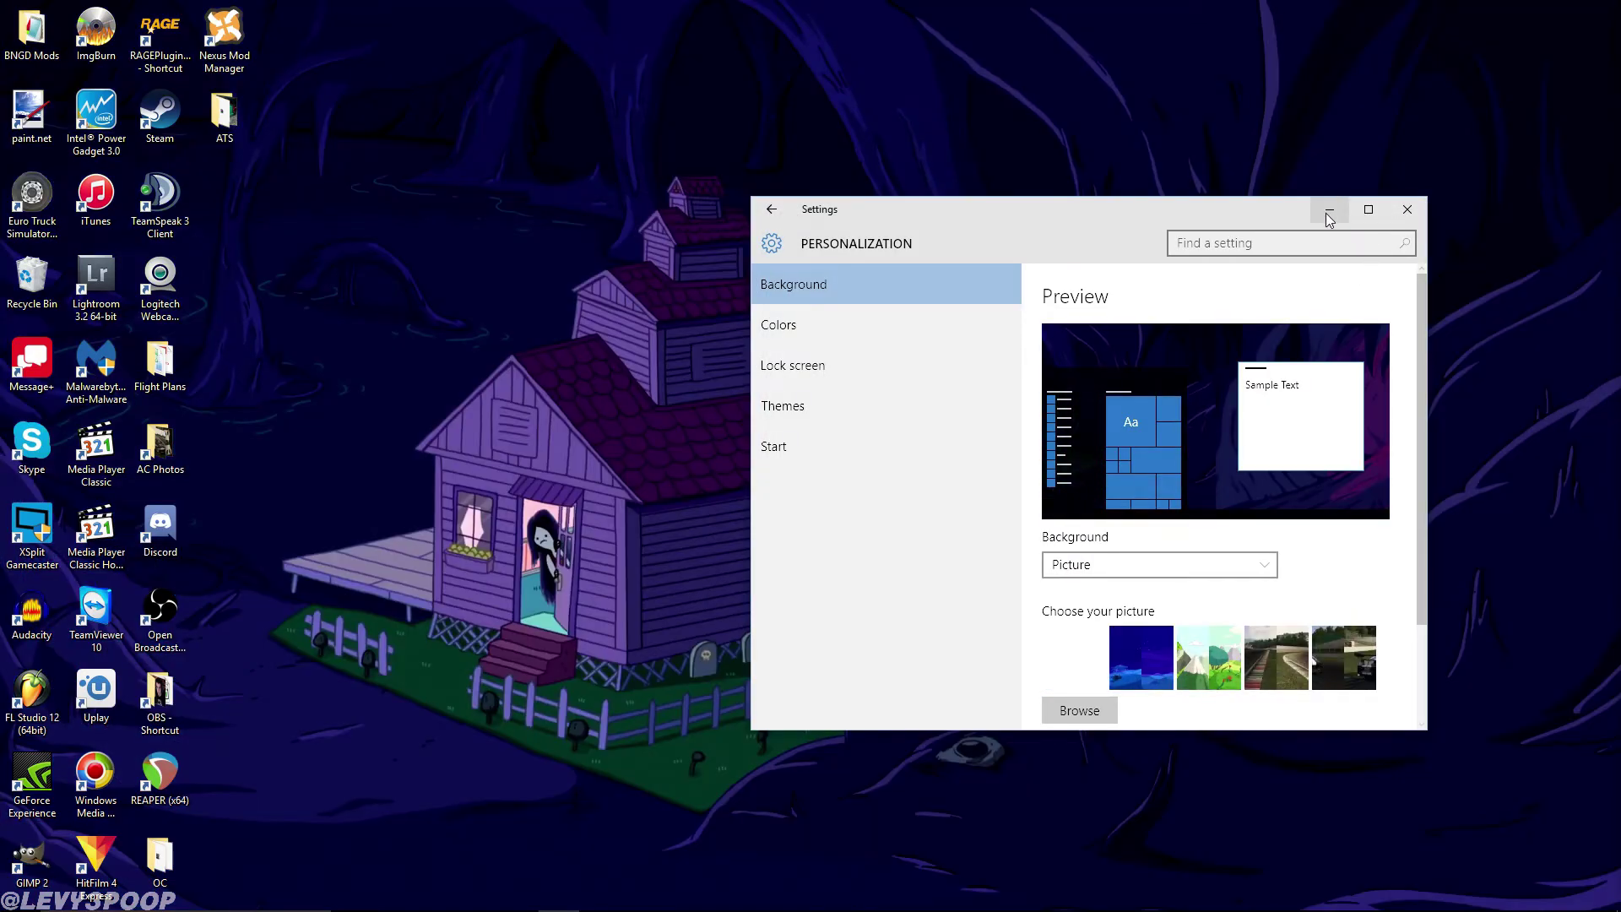
click(1330, 209)
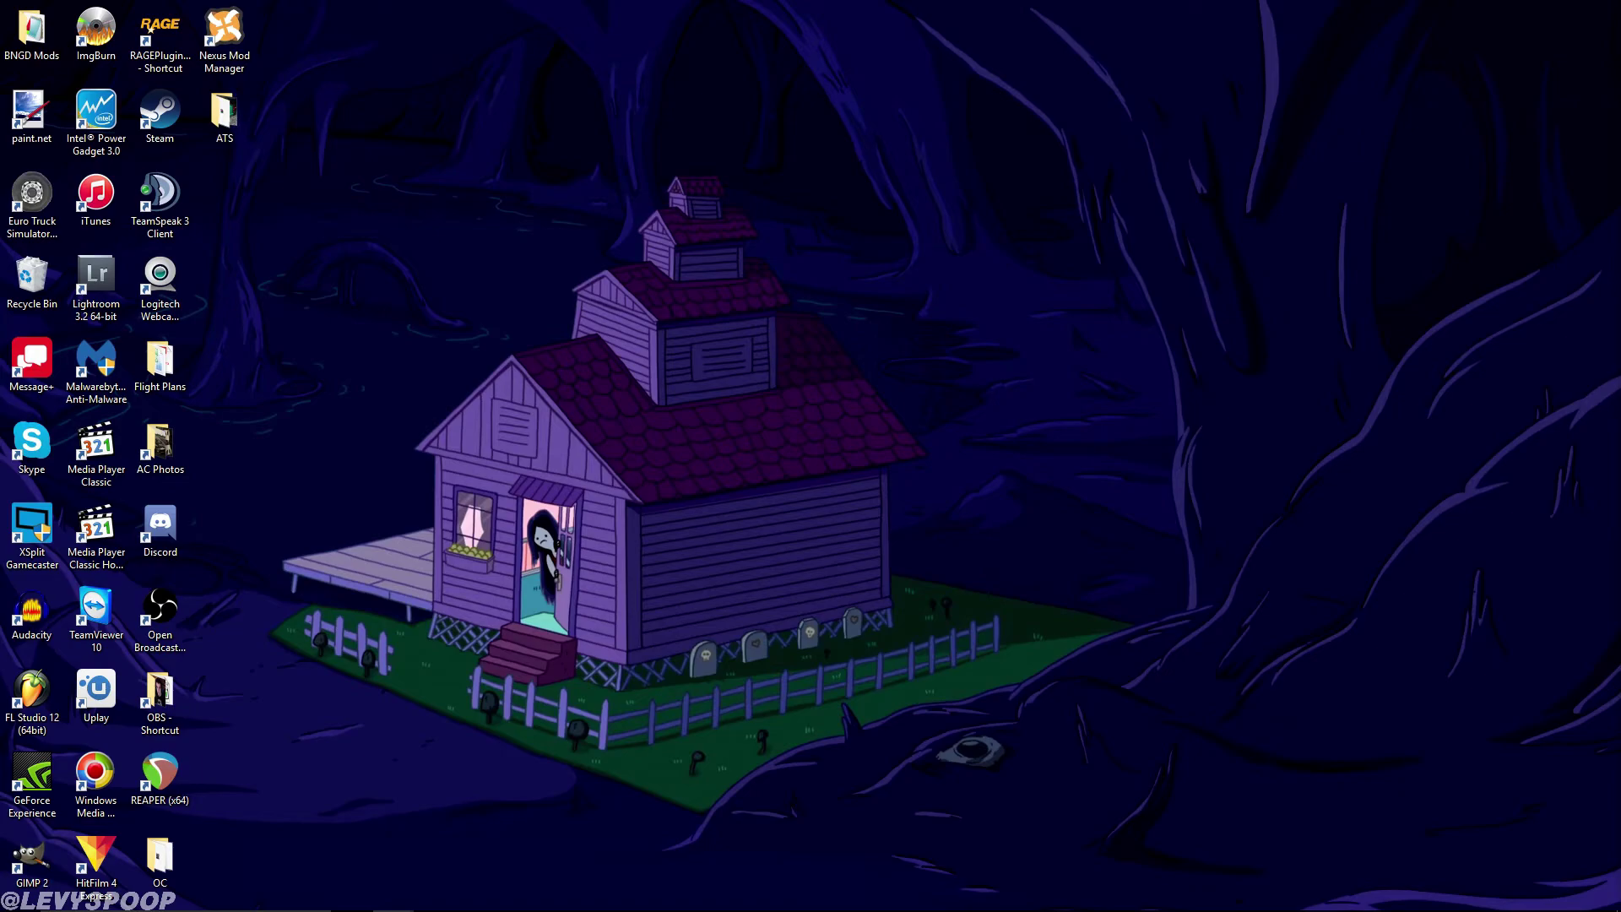